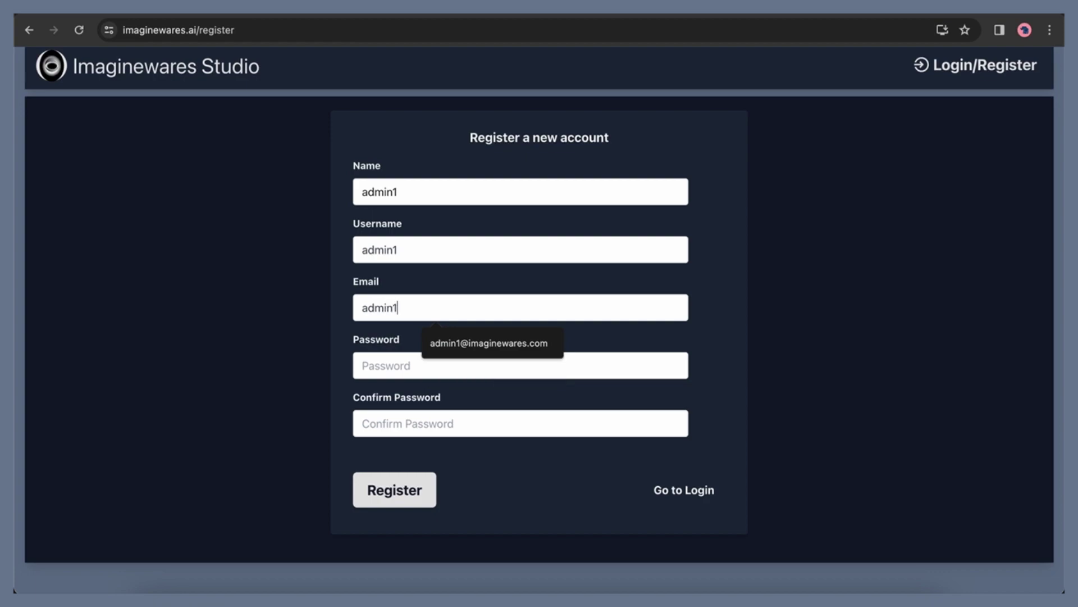
Register a new account by entering name, username, e-mail, password and confirmation, then submit
text(@imaginewares)
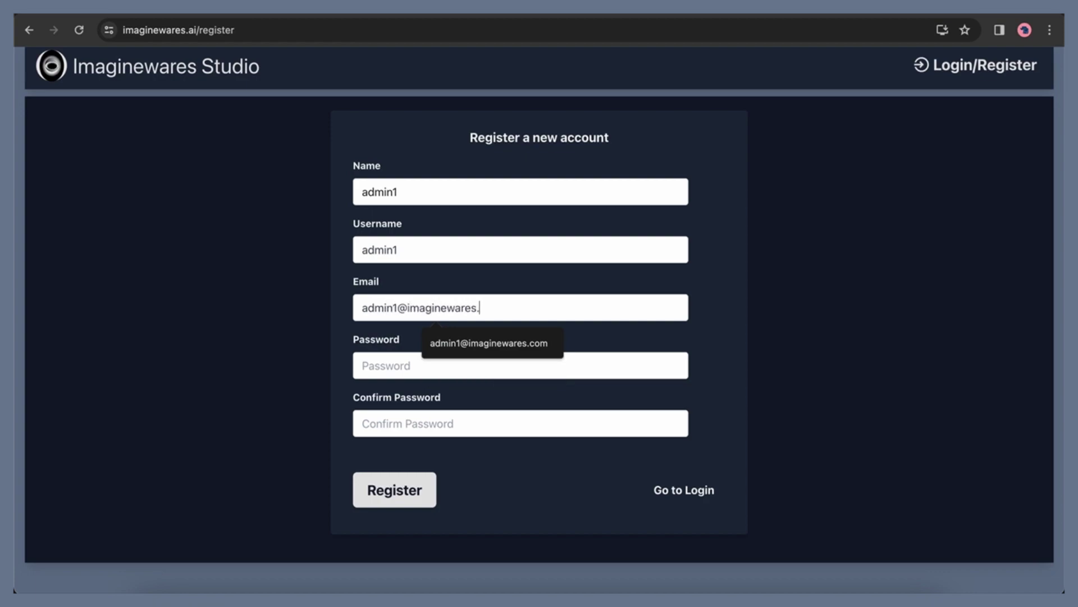
text(.comadmin)
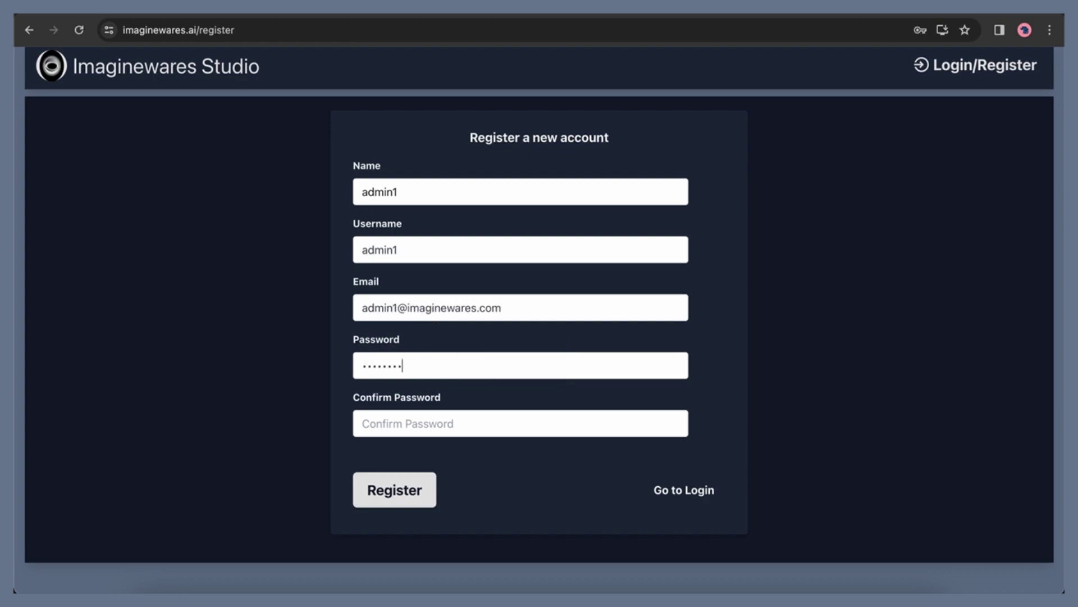
text(adm)
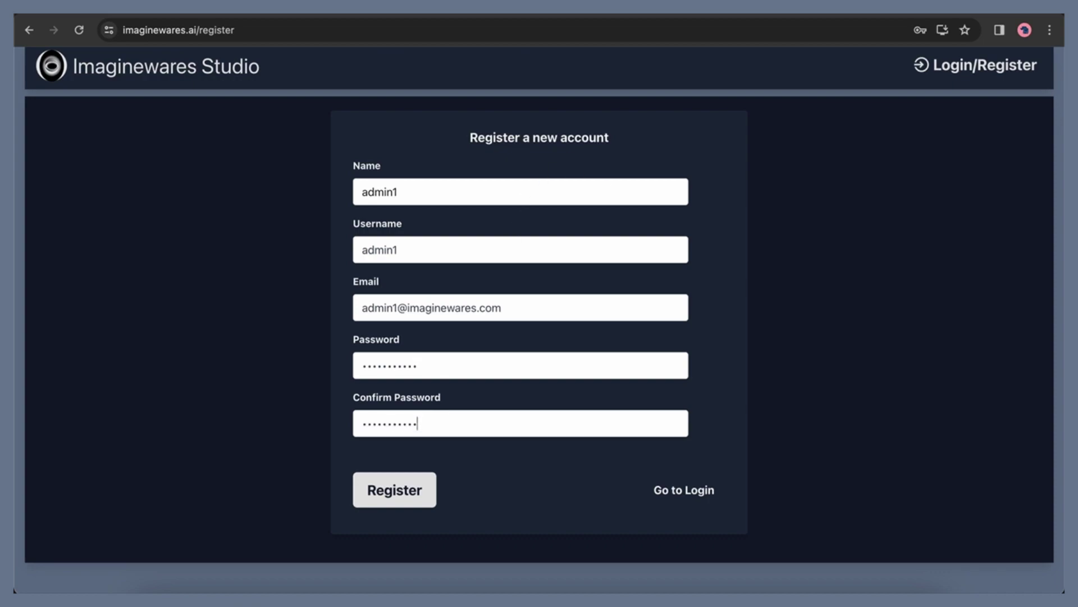
key(Return)
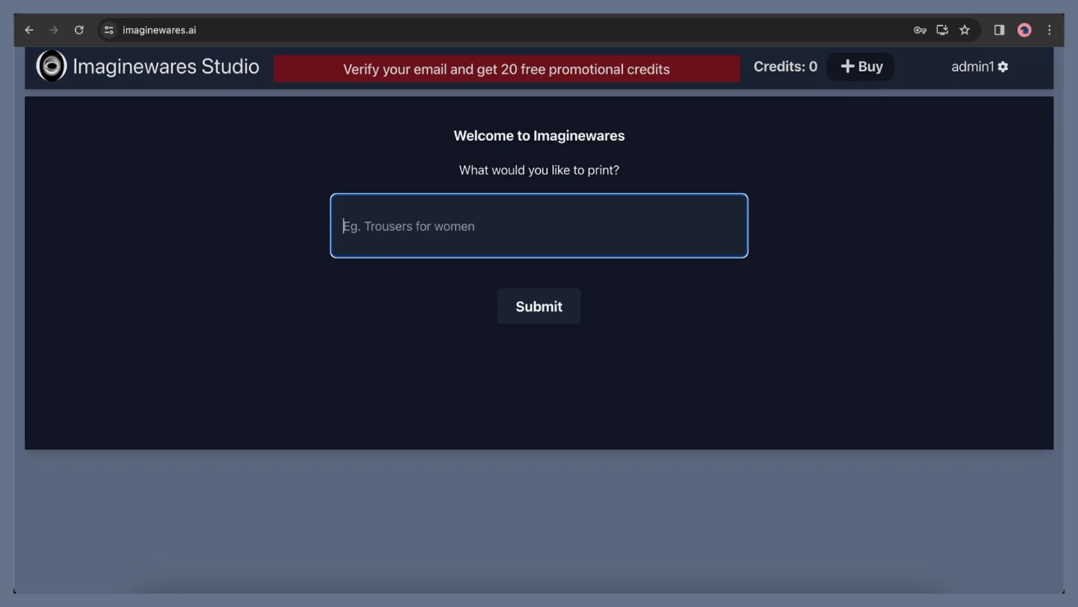
Search for 'iphone case' and select the Clear Case for iPhone variant of the iPhone Case template
text(iphone case)
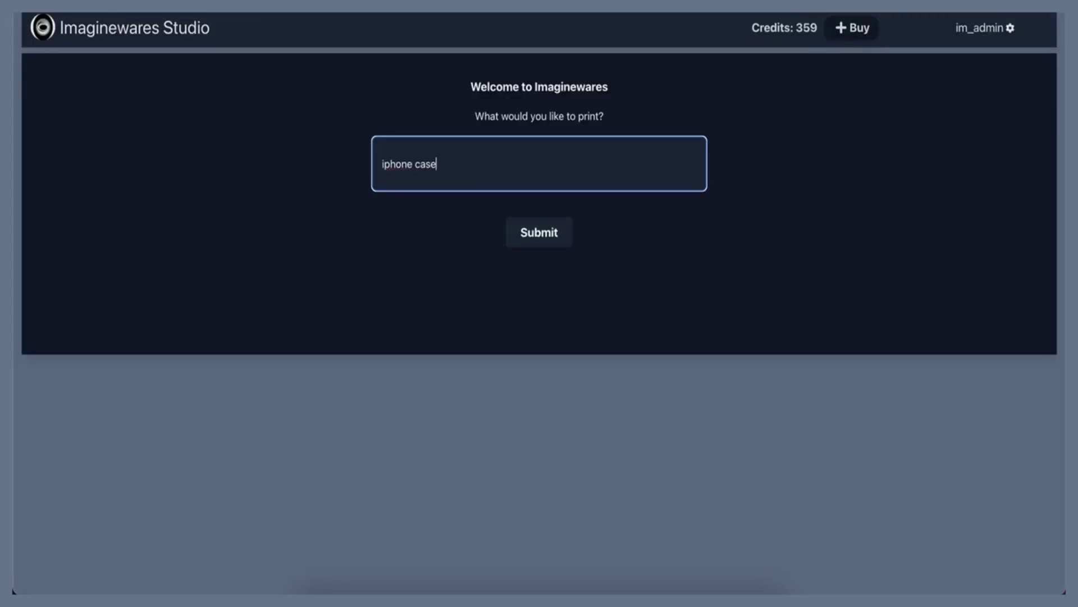
key(Return)
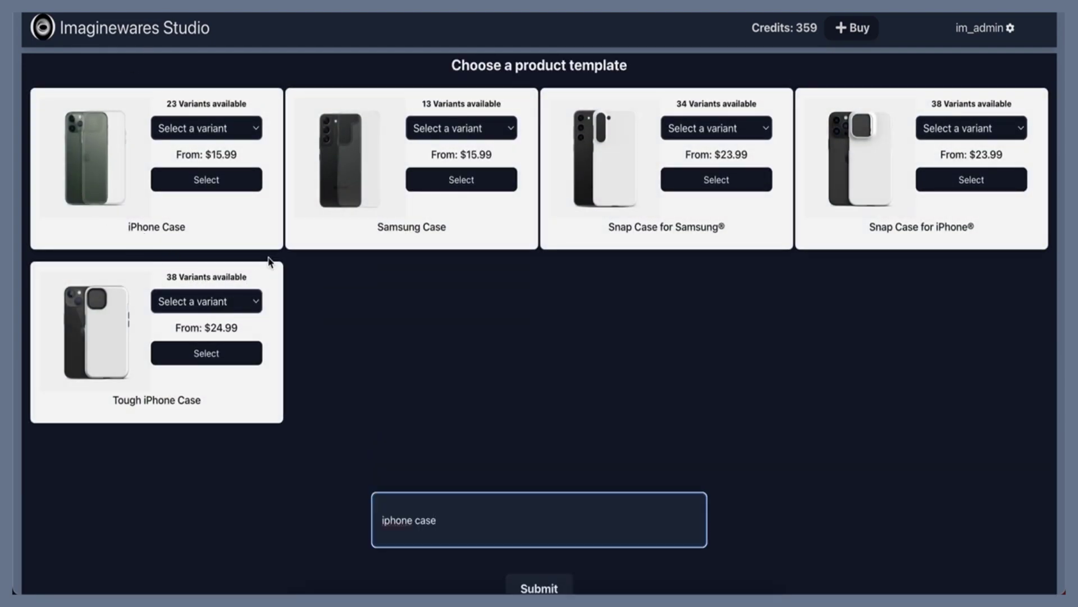
click(189, 308)
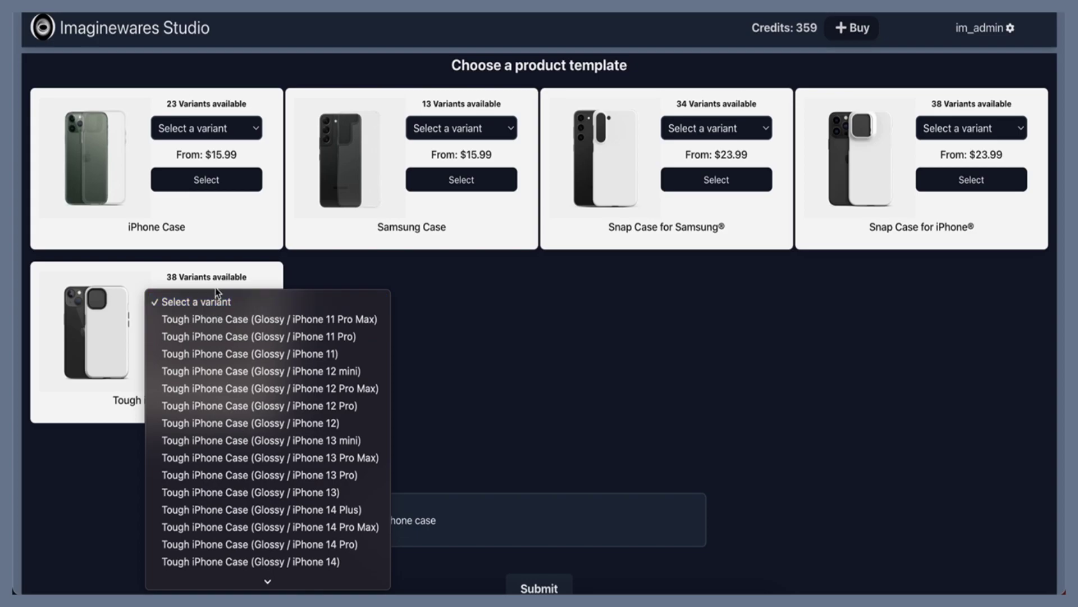
click(258, 119)
click(245, 127)
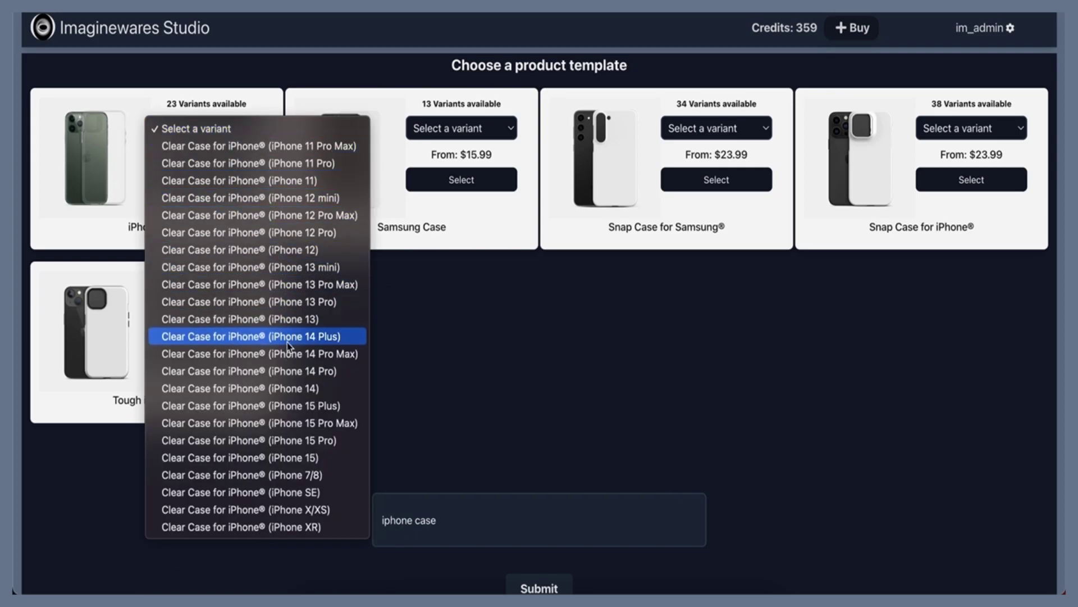
click(294, 357)
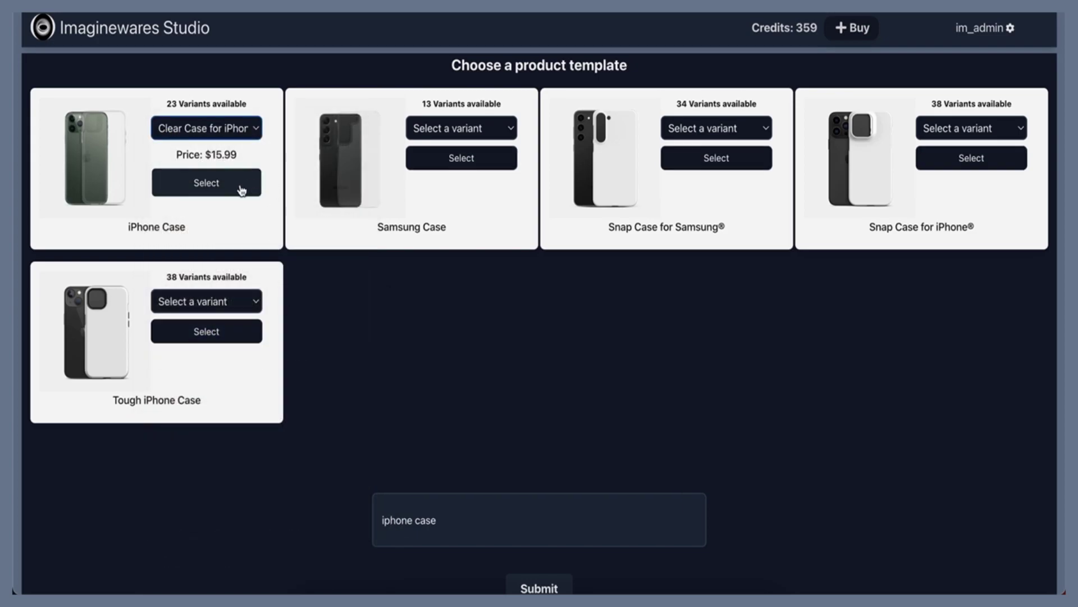
click(241, 191)
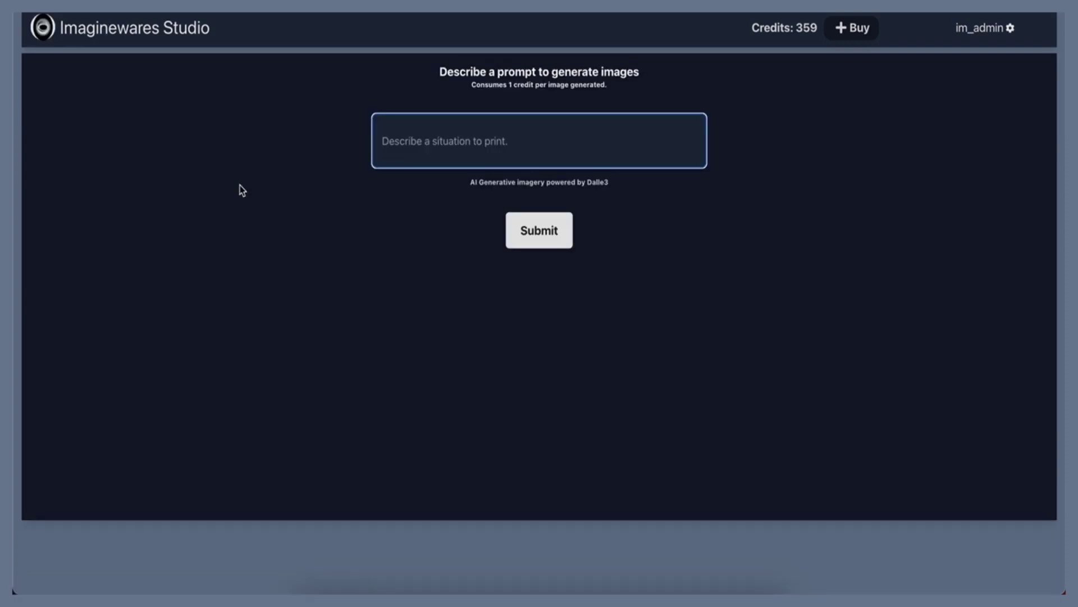
Generate images from the prompt 'A glossy Apple computers logo on a silver shining water surface'
text(A glossy)
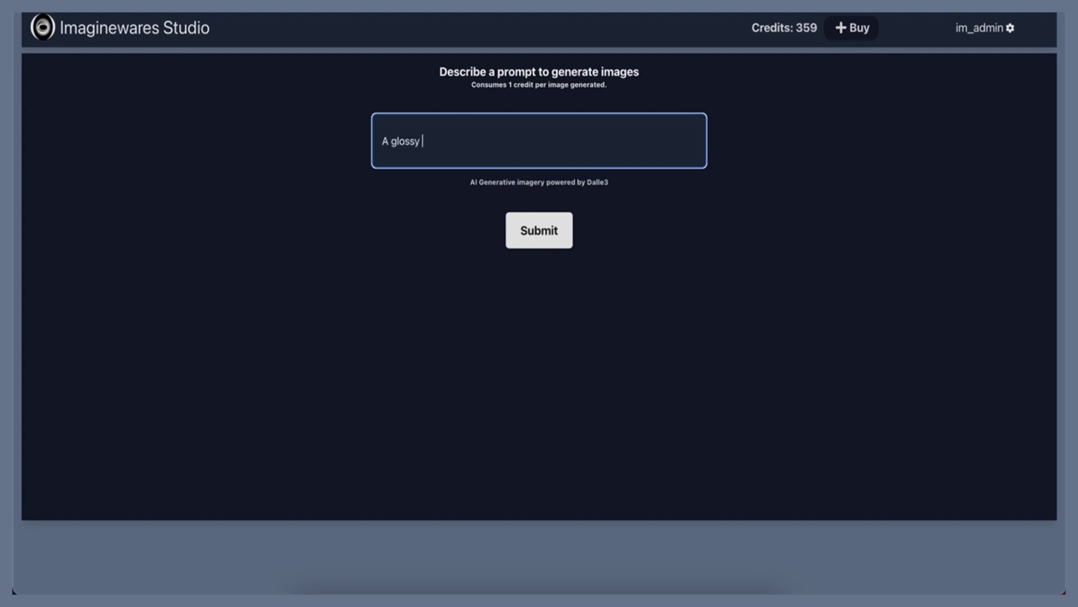
text( Apple computers logo)
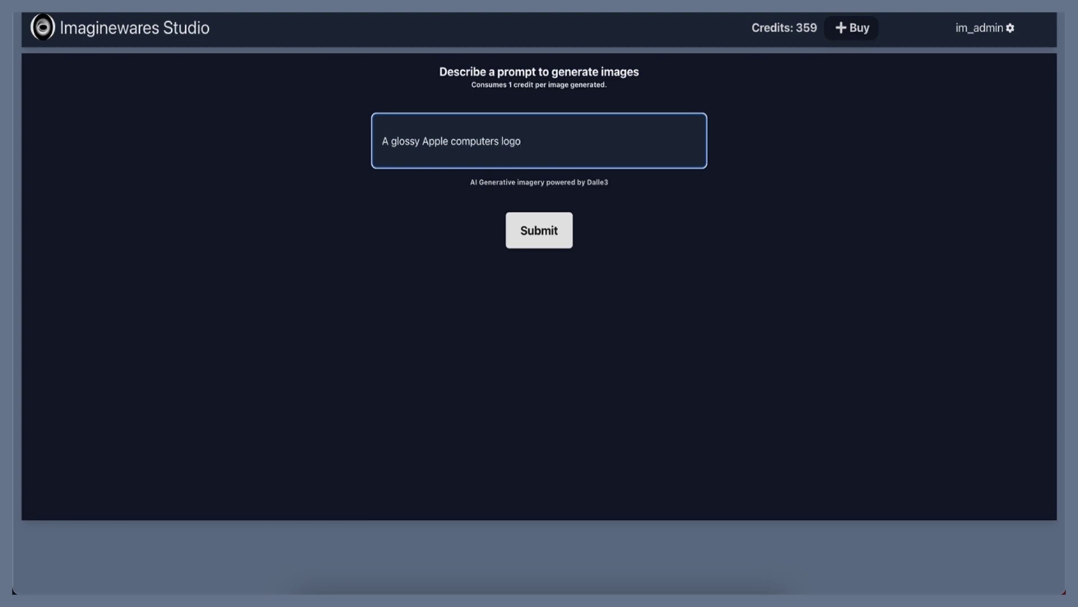
text( on a silver shining)
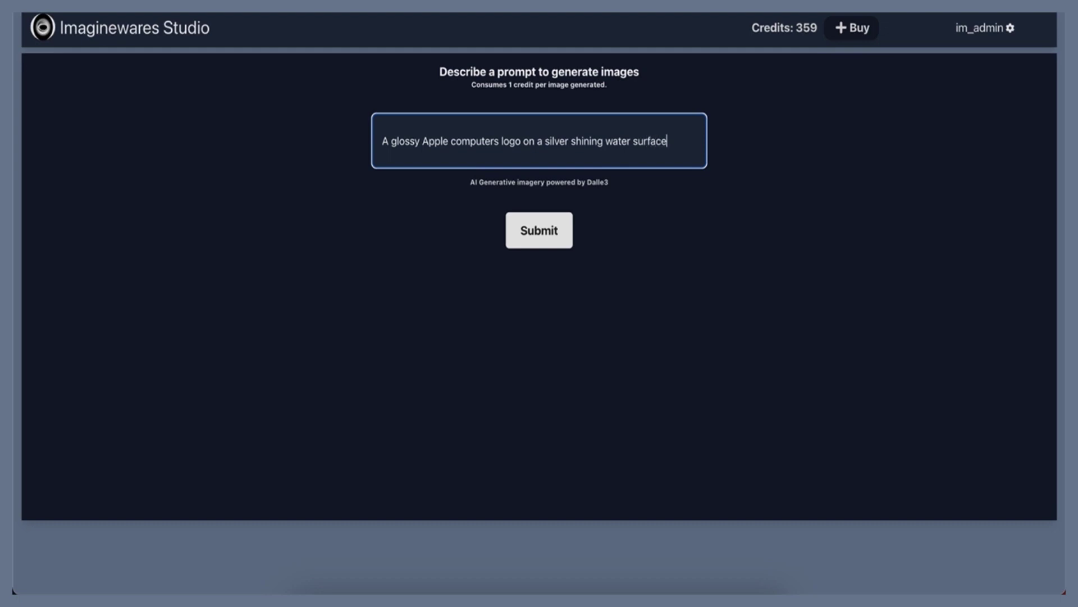
text( water surface)
key(Return)
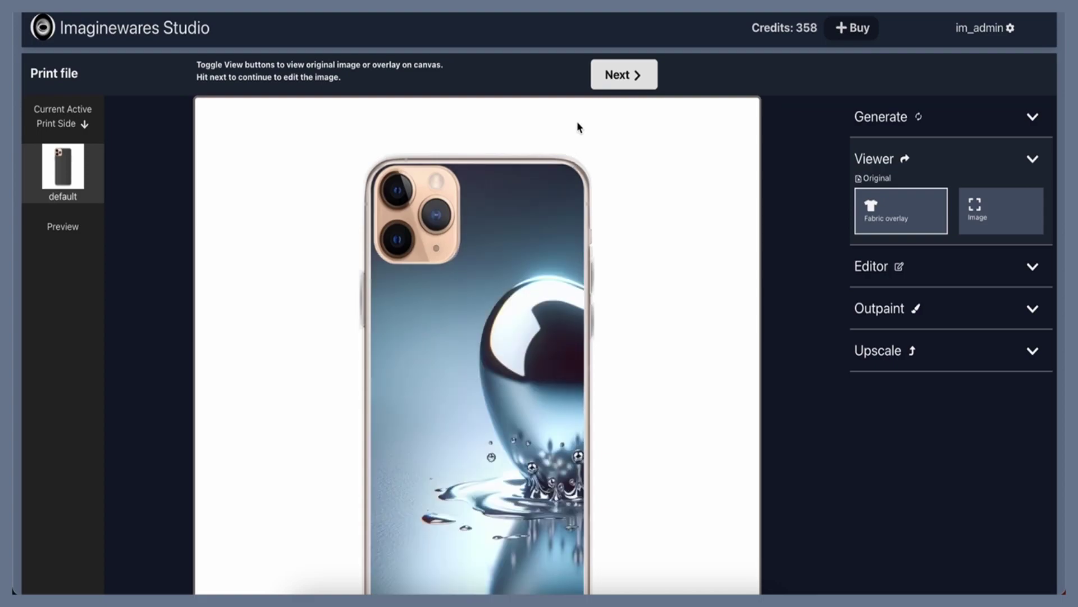
Move the Apple image lower, shrink it to fit the case, and nudge it up and right
click(641, 82)
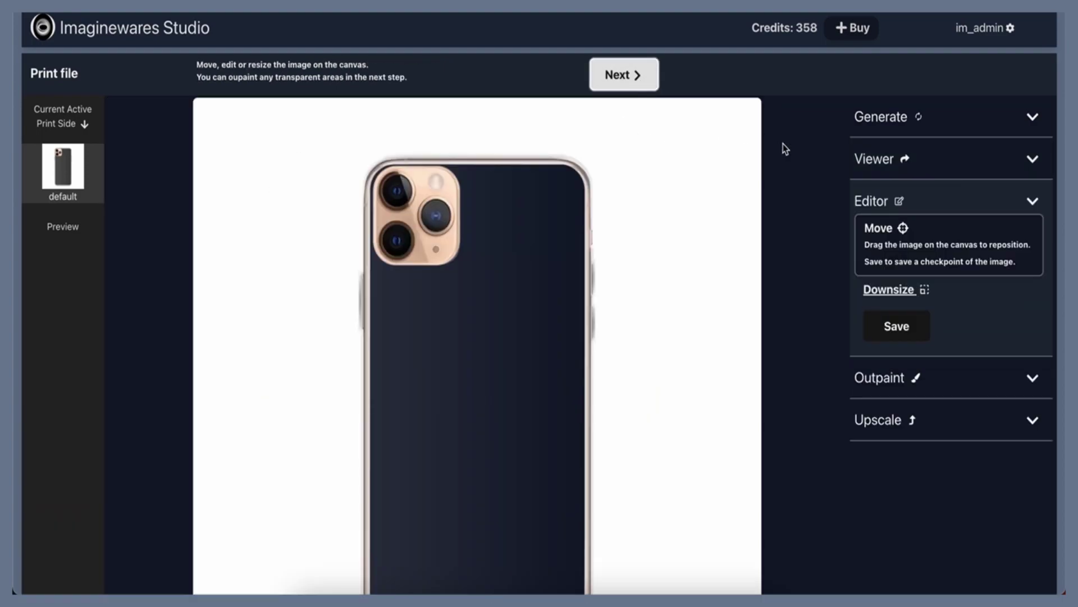
drag(562, 384, 437, 418)
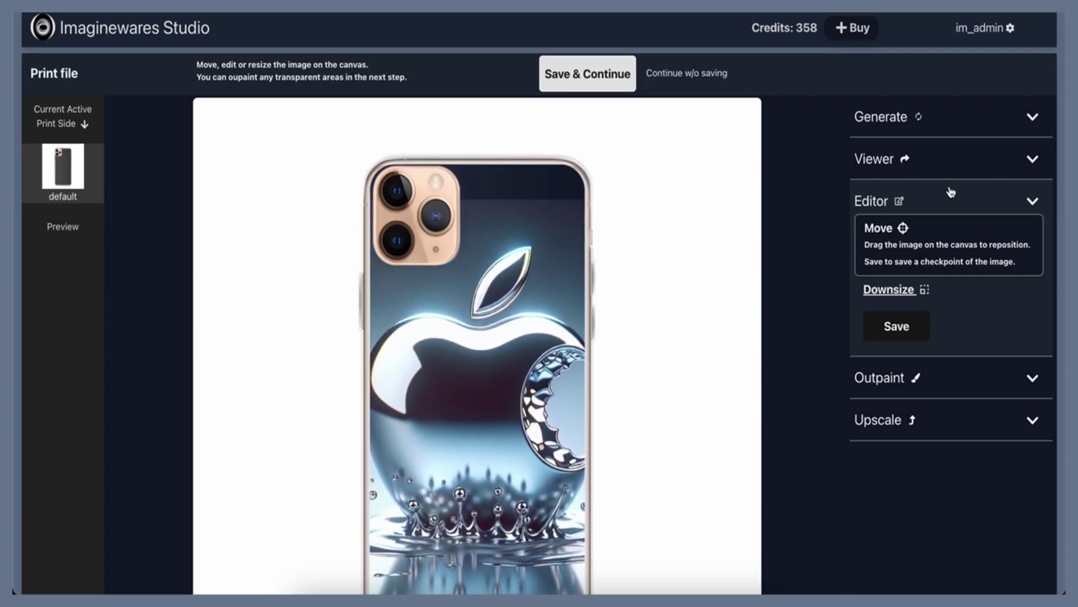
click(902, 289)
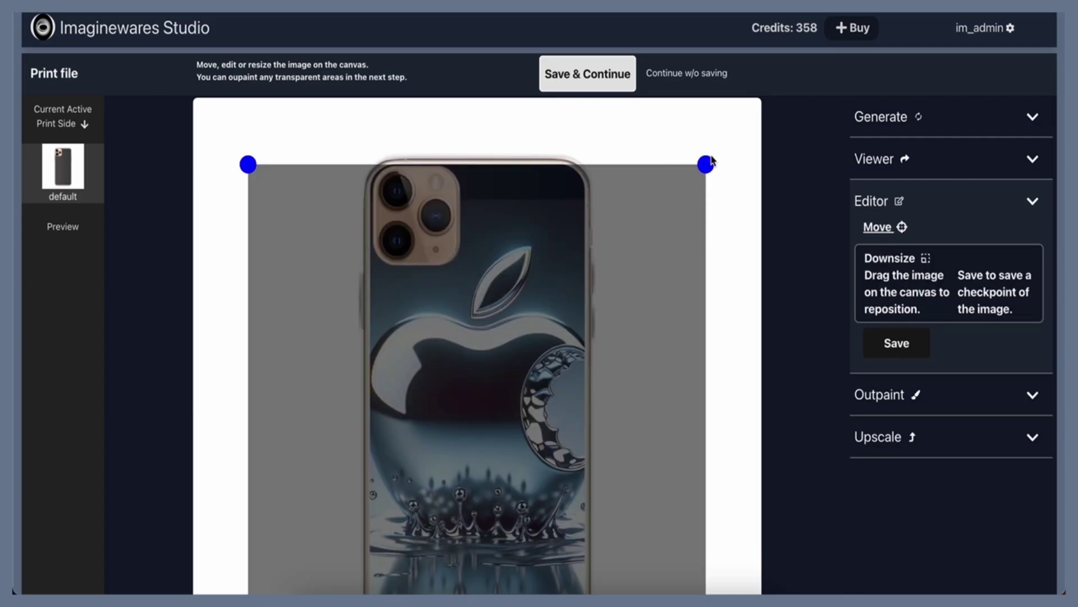
drag(706, 163, 659, 230)
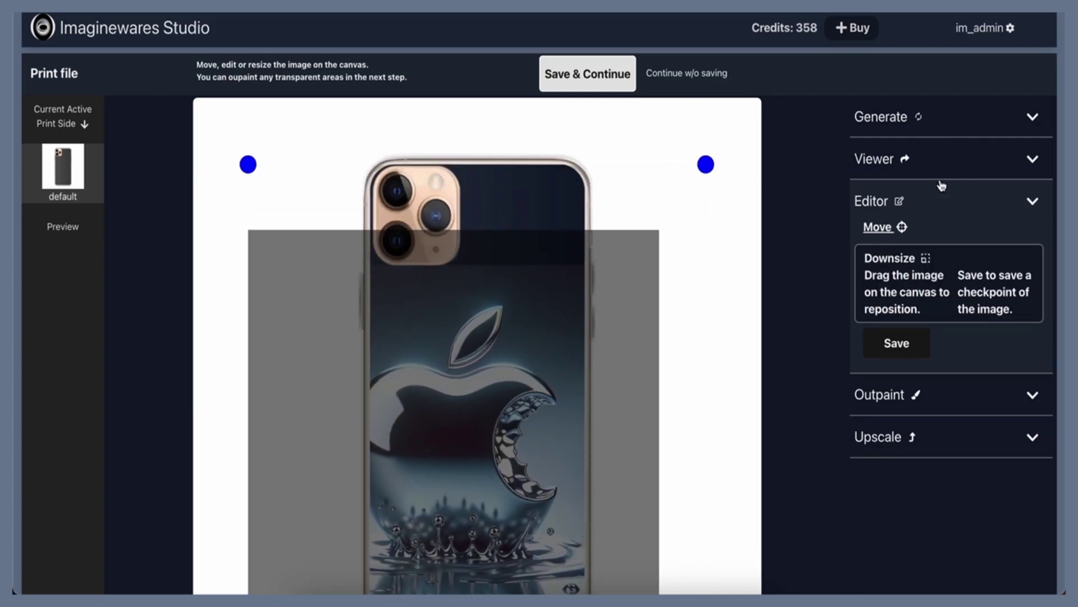
click(876, 228)
drag(429, 483, 455, 459)
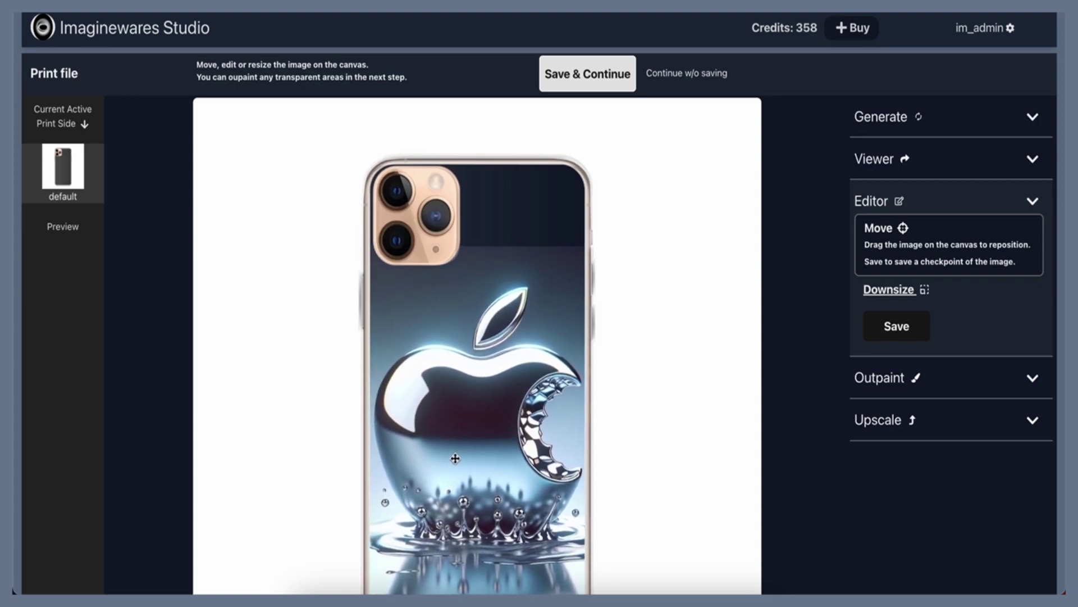
Save the image placement and continue to the outpaint step
scroll(492, 451, down, 4)
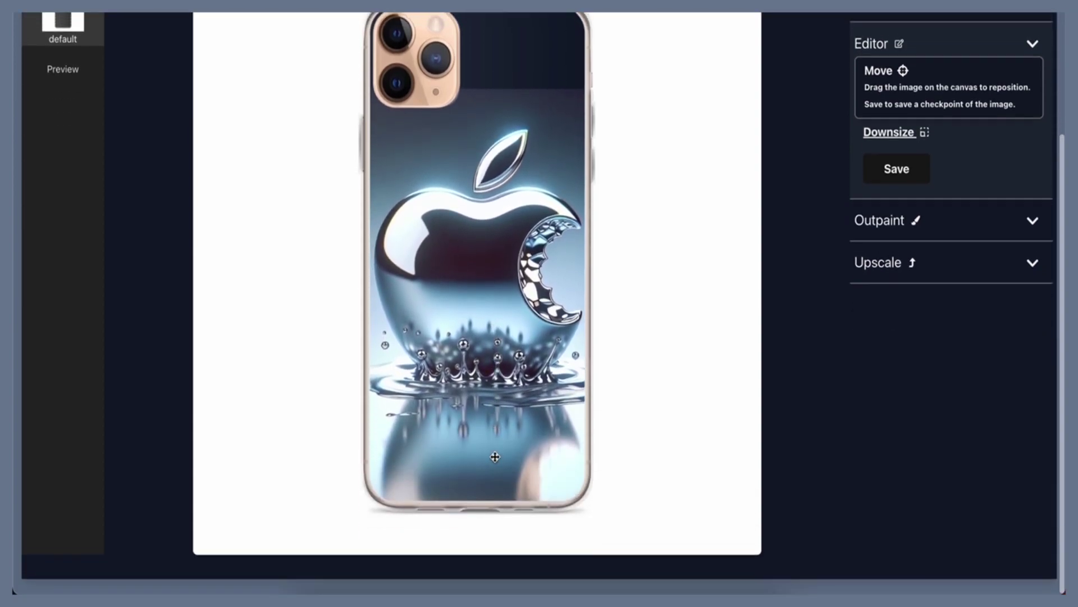
scroll(495, 457, up, 4)
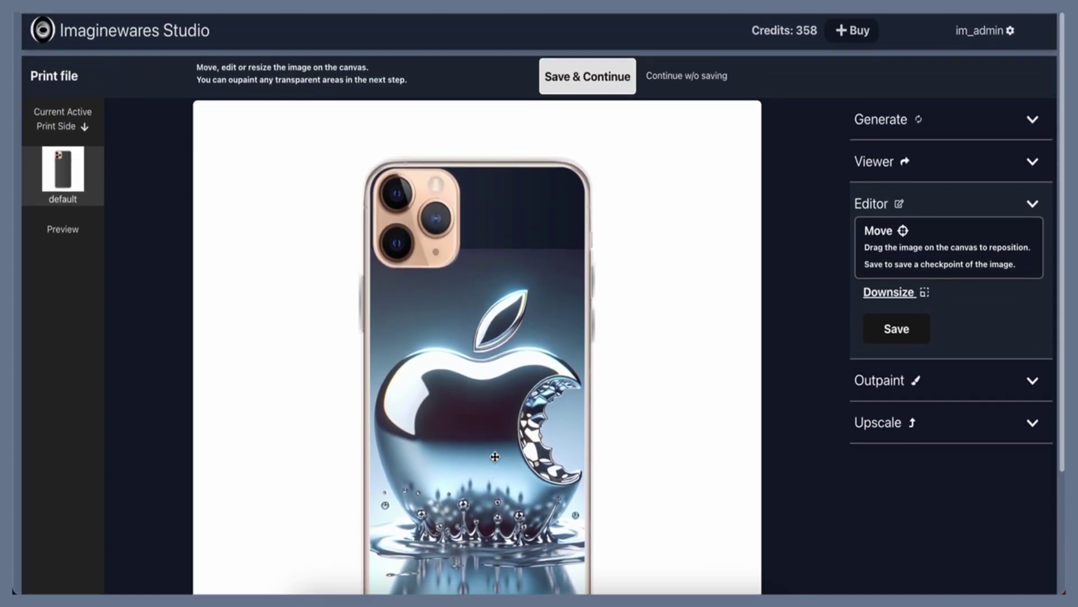
click(590, 75)
scroll(621, 305, down, 2)
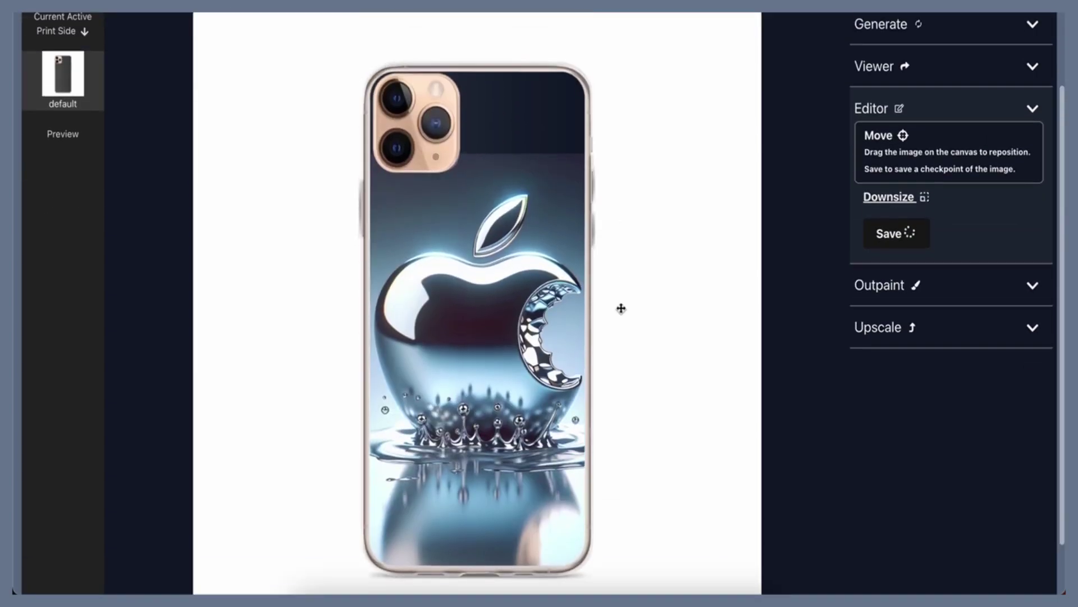
scroll(621, 305, up, 3)
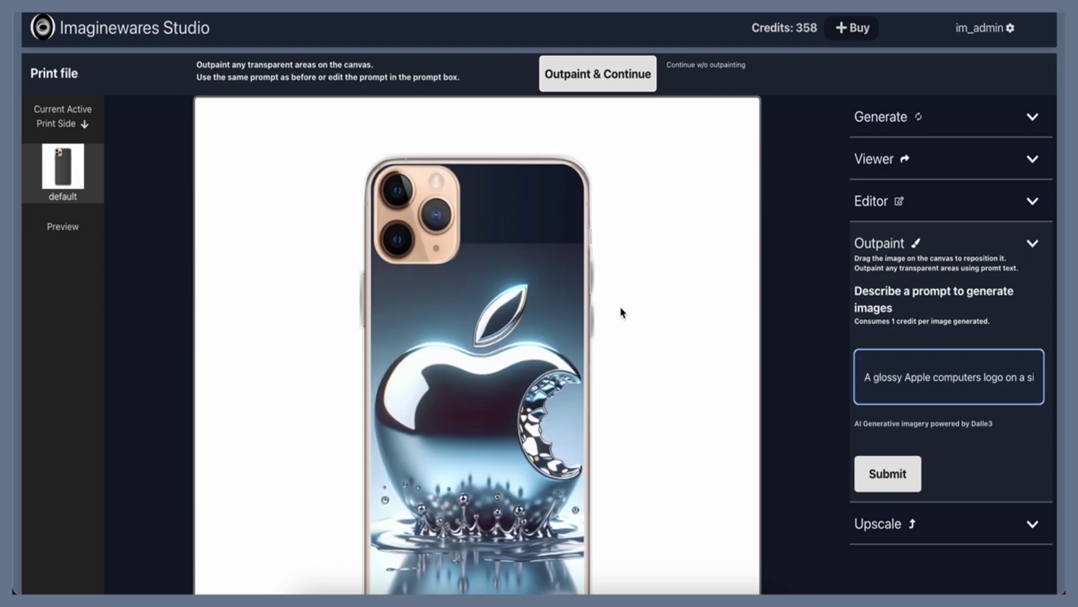
Outpaint the image's transparent areas using the same Apple-logo prompt
scroll(621, 309, down, 3)
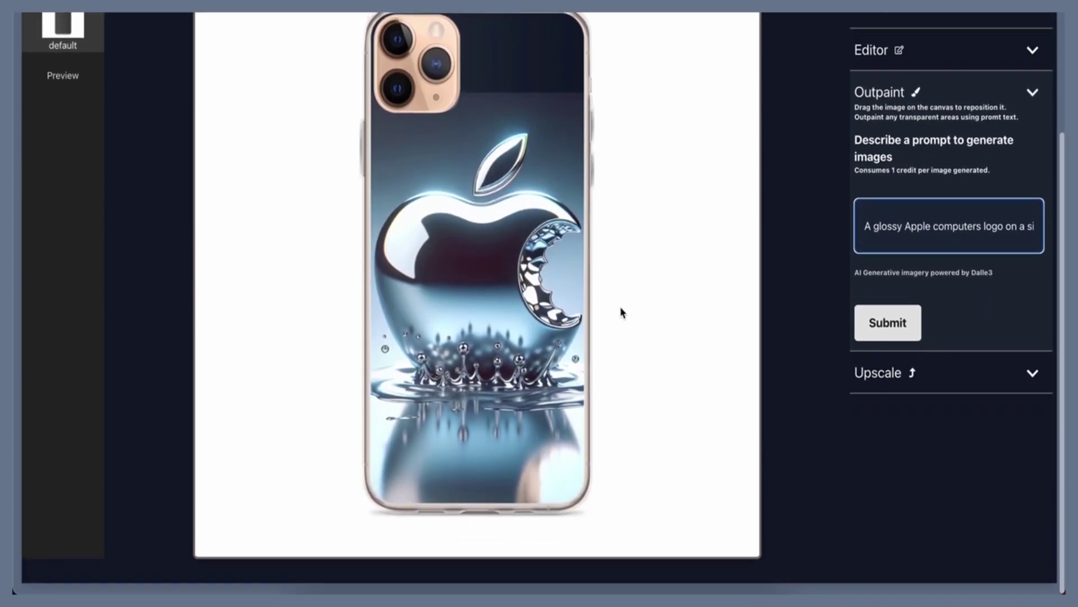
scroll(621, 307, up, 3)
click(609, 76)
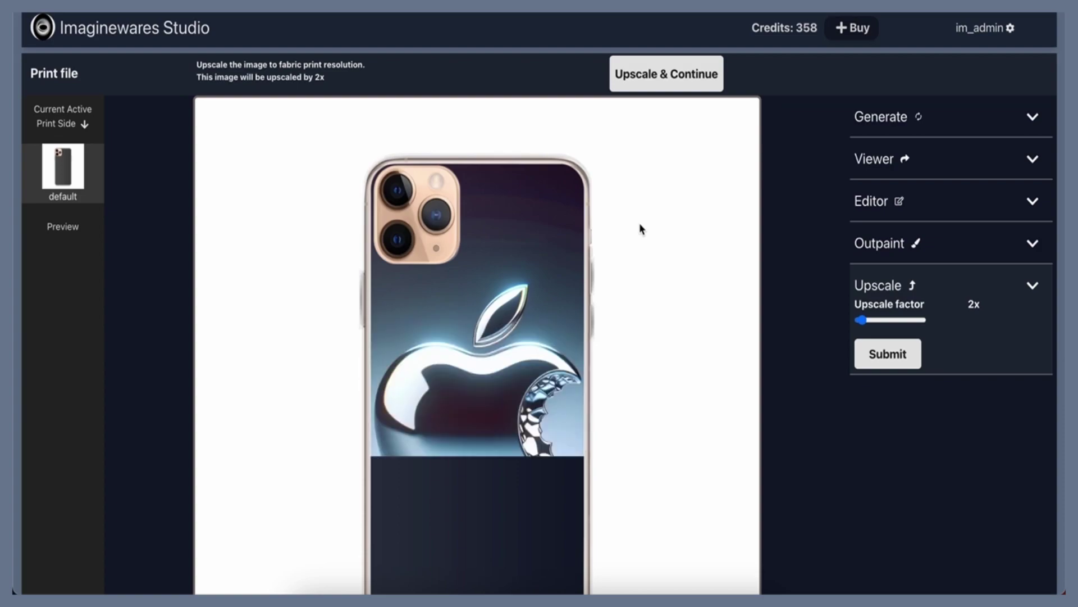
Upscale the chrome Apple-logo artwork by 2x to print resolution
scroll(640, 229, down, 3)
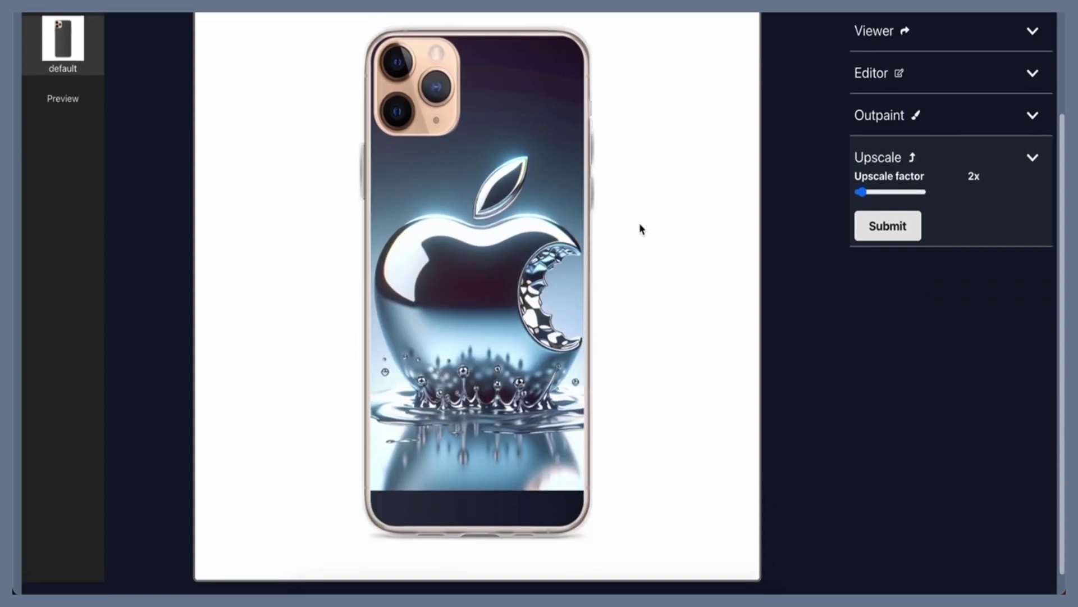
scroll(640, 229, up, 3)
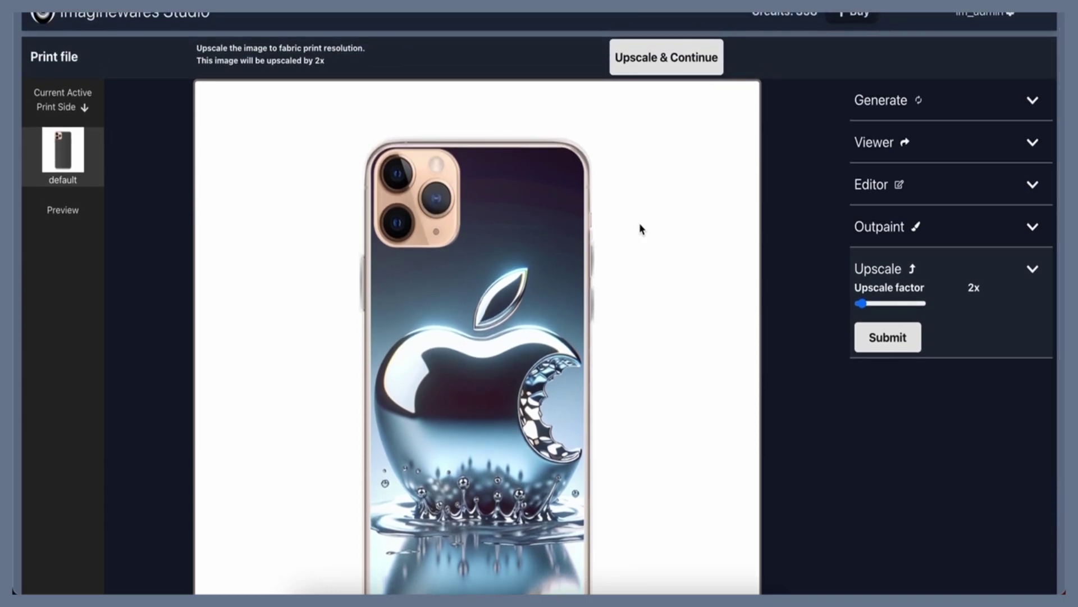
click(680, 66)
scroll(673, 207, down, 1)
scroll(673, 207, up, 1)
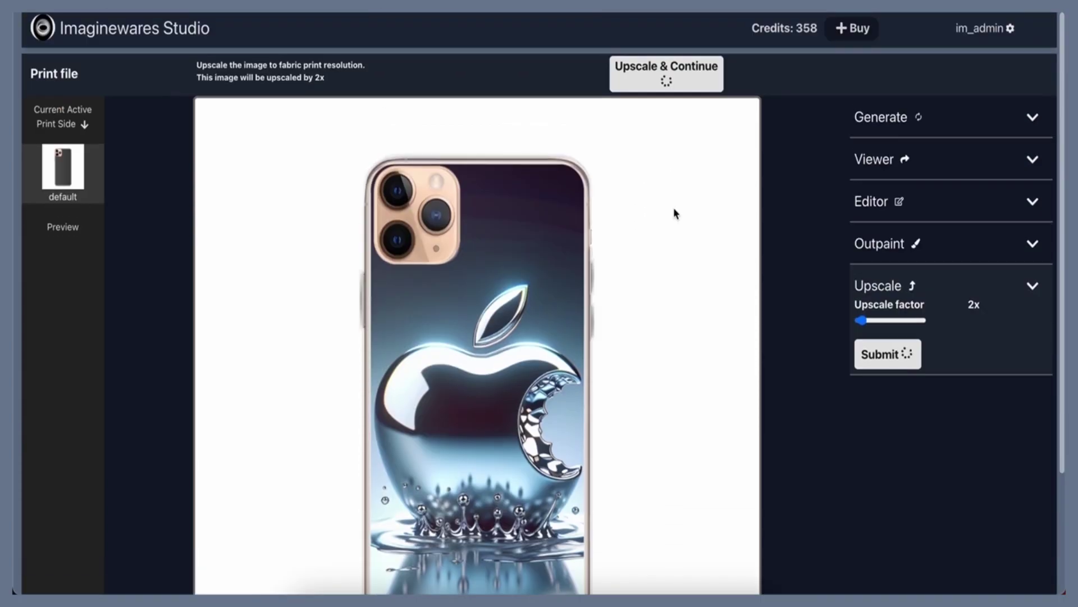
scroll(673, 207, down, 2)
scroll(673, 207, up, 2)
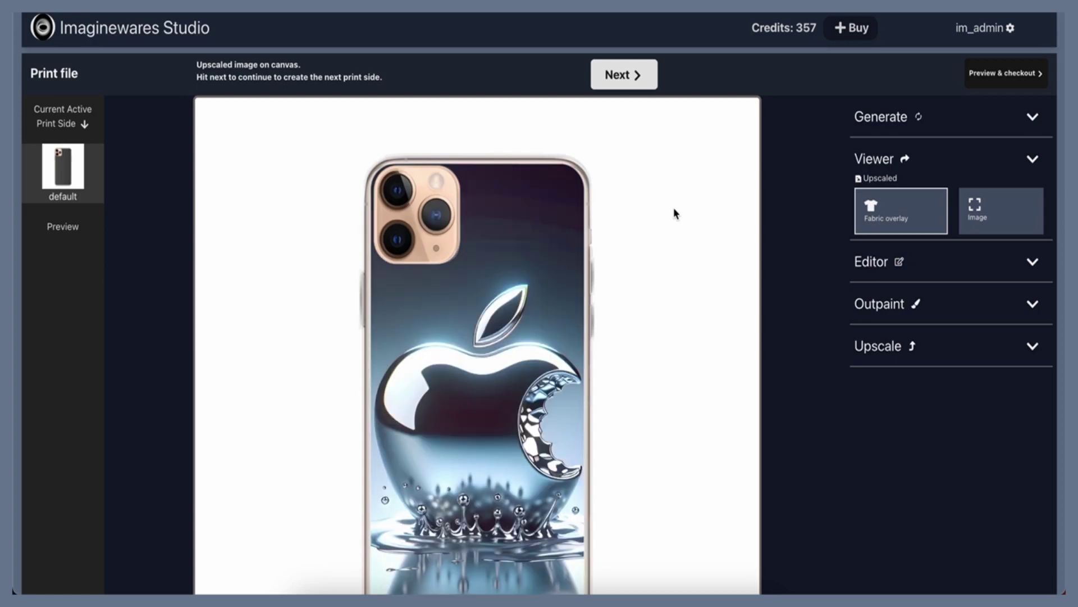
Open the preview of the finished chrome Apple-logo clear case and scroll to inspect it
click(637, 80)
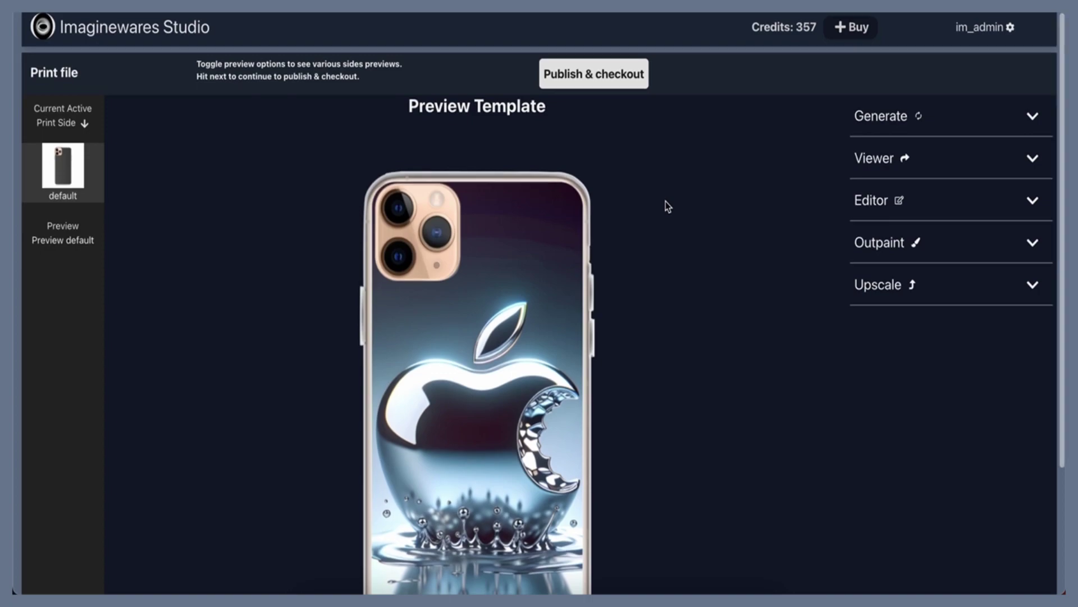
scroll(665, 201, down, 3)
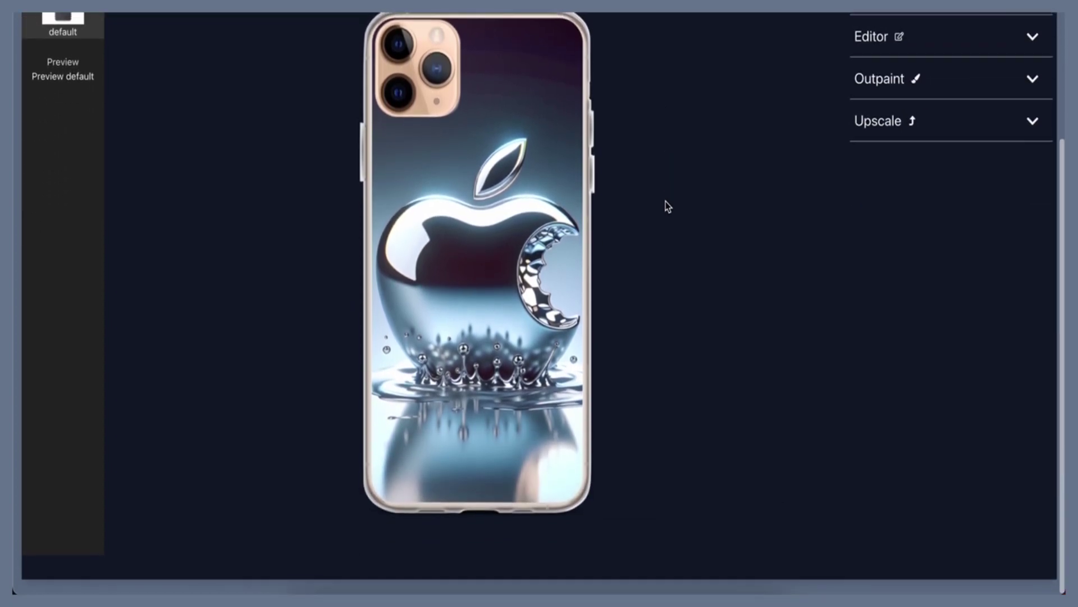
scroll(666, 201, up, 1)
scroll(667, 206, up, 2)
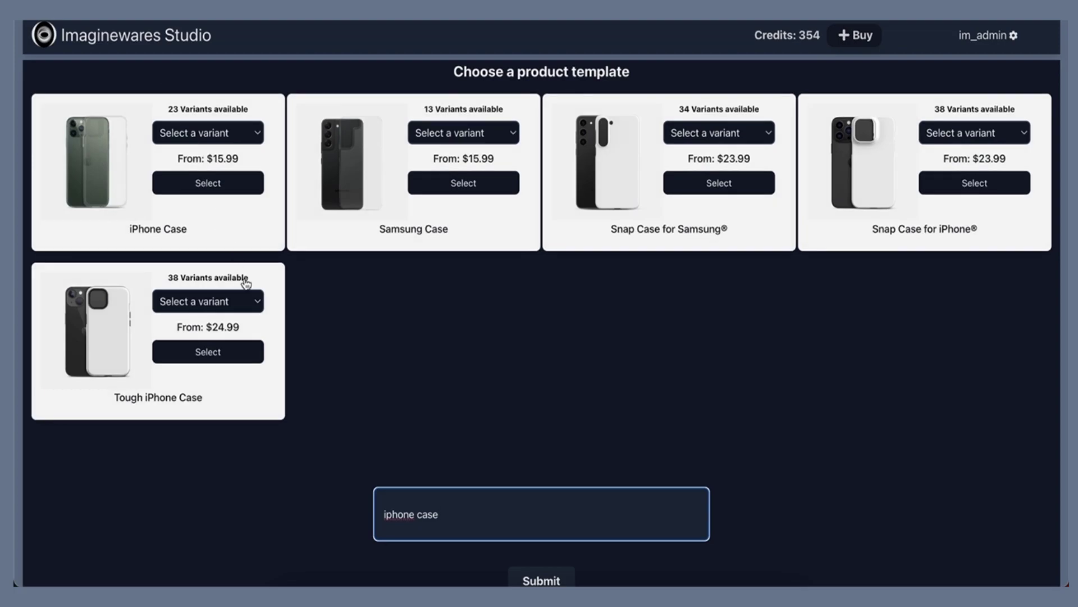
Choose the Clear Case for iPhone variant of the iPhone Case template and start designing
click(241, 301)
click(243, 136)
click(243, 136)
click(225, 368)
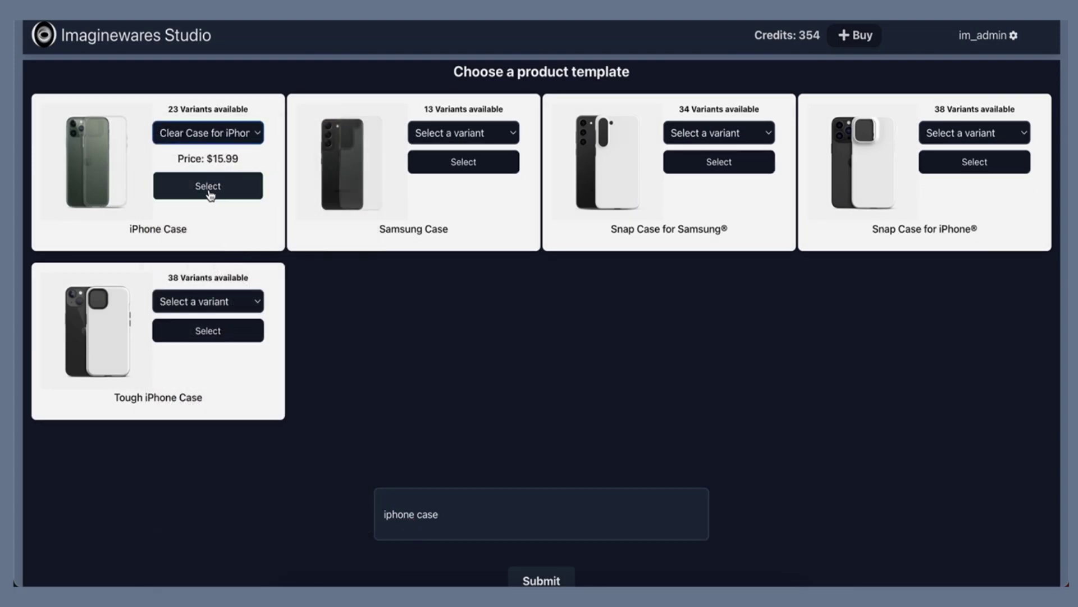
click(207, 186)
Generate images from the prompt 'A wooden rustic Apple computers logo on a wooden door'
text(A )
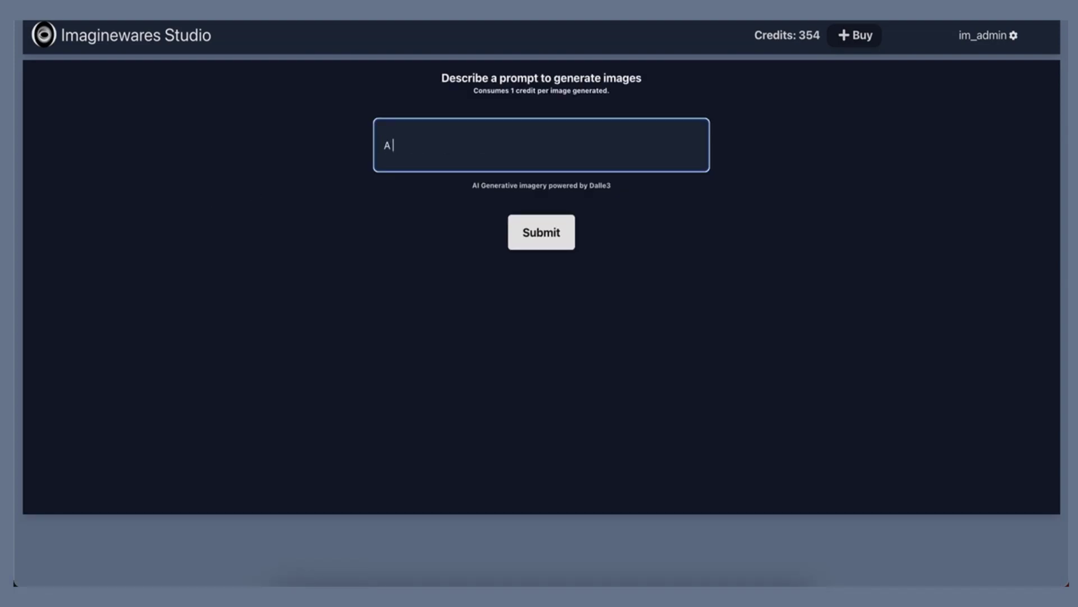
text(wooden rustic Apple computers logo on a woode)
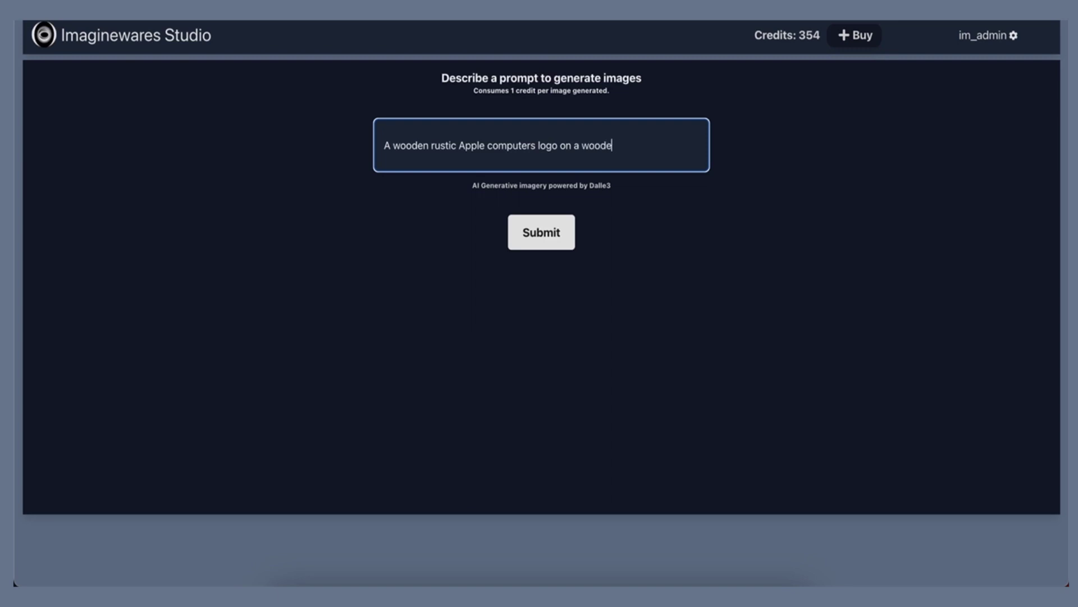
key(Return)
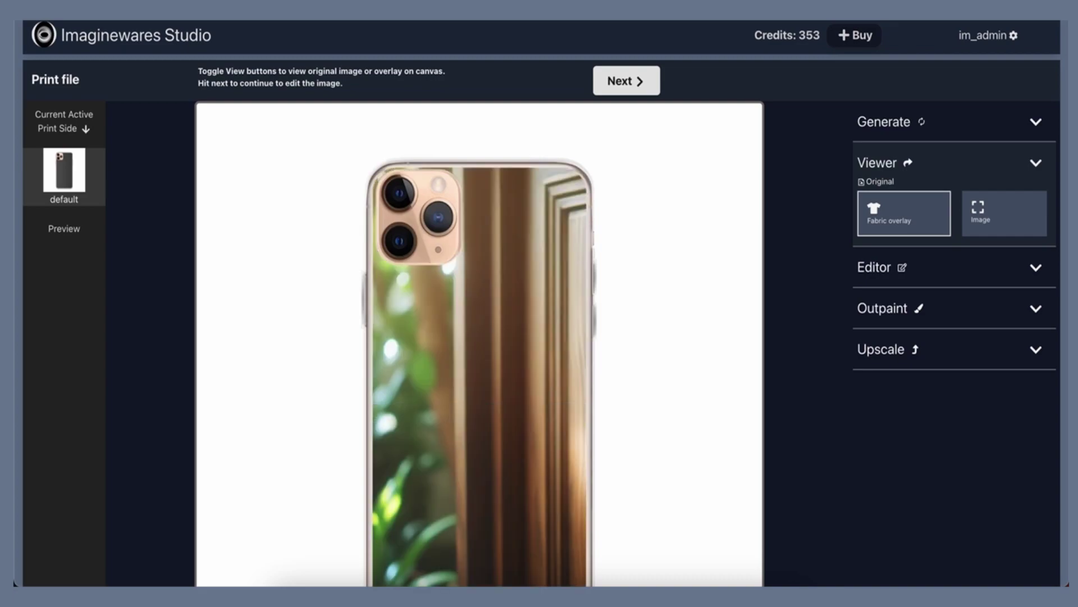
Shift the wooden Apple artwork slightly down on the case, then return to the Generate prompt
click(620, 88)
scroll(672, 251, down, 2)
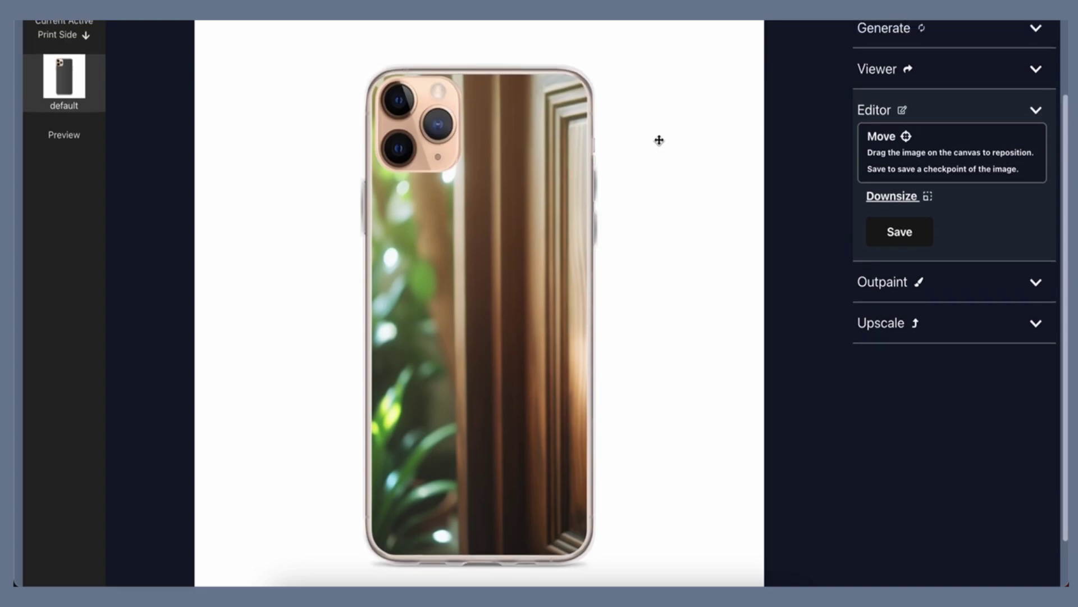
drag(348, 350, 350, 354)
scroll(563, 242, up, 1)
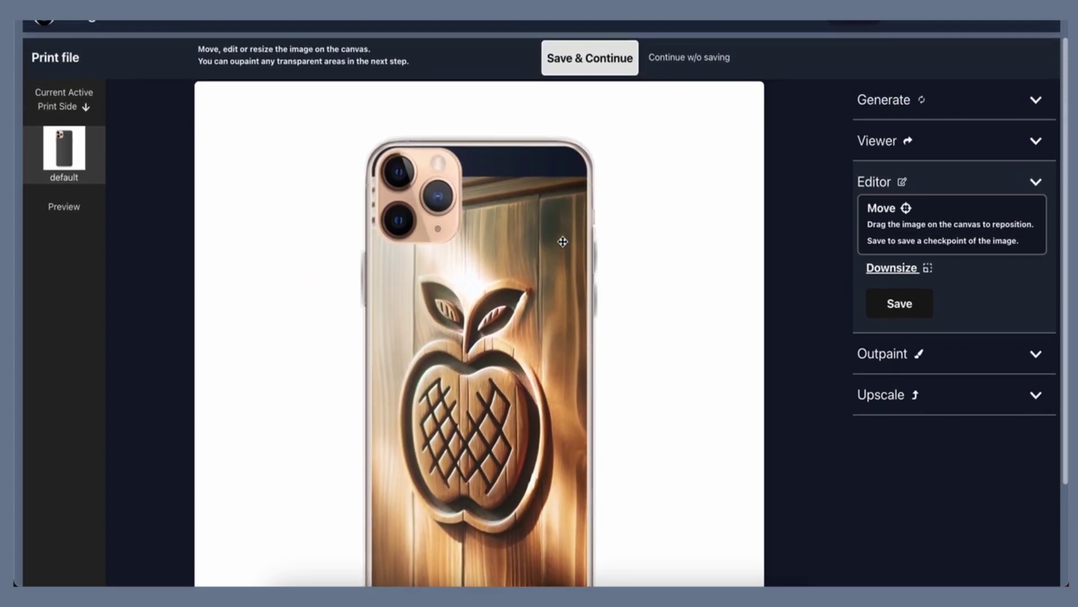
click(883, 111)
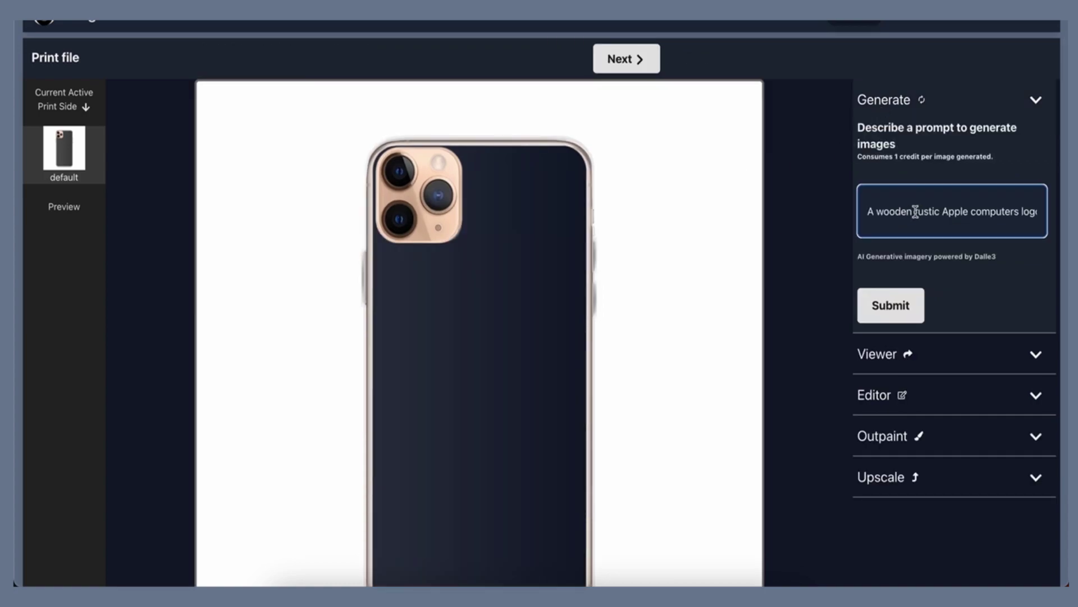
Reword the prompt to 'A rustic Apple computers logo centered on a wooden door' and regenerate
double_click(926, 211)
key(BackSpace)
key(BackSpace)
key(BackSpace)
key(BackSpace)
key(BackSpace)
key(BackSpace)
key(BackSpace)
key(BackSpace)
text(rustic)
drag(1005, 211, 1038, 212)
click(949, 213)
text(centered on a woo)
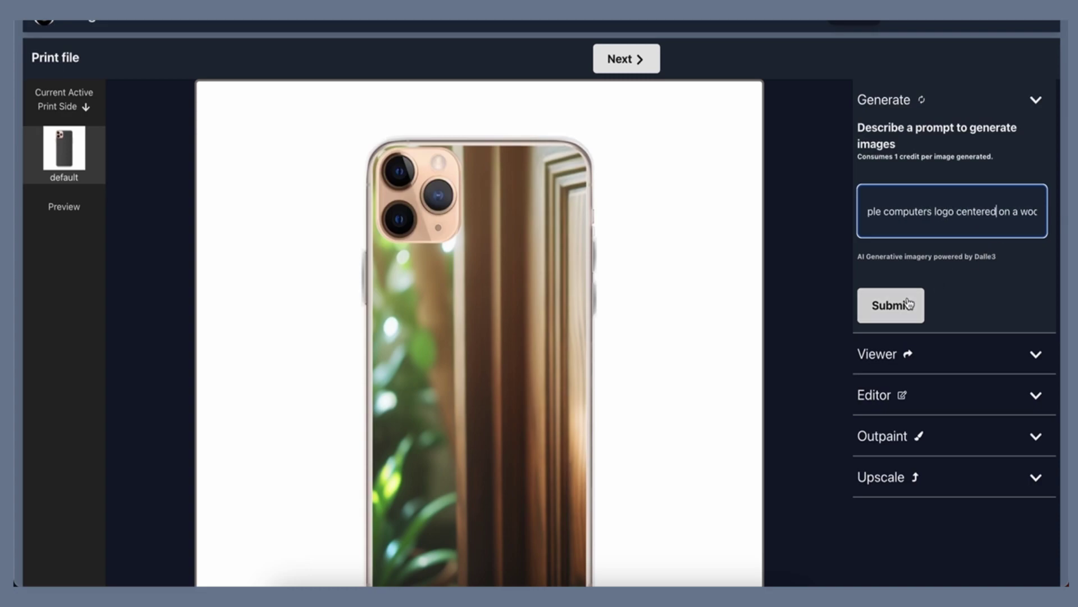
click(908, 304)
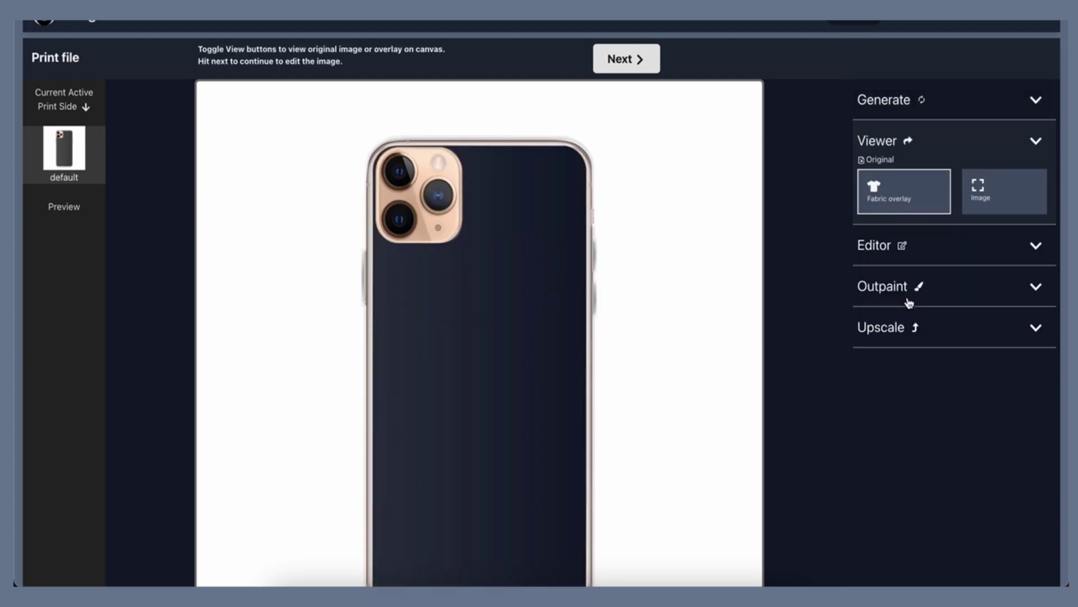
scroll(908, 302, down, 1)
scroll(898, 295, up, 2)
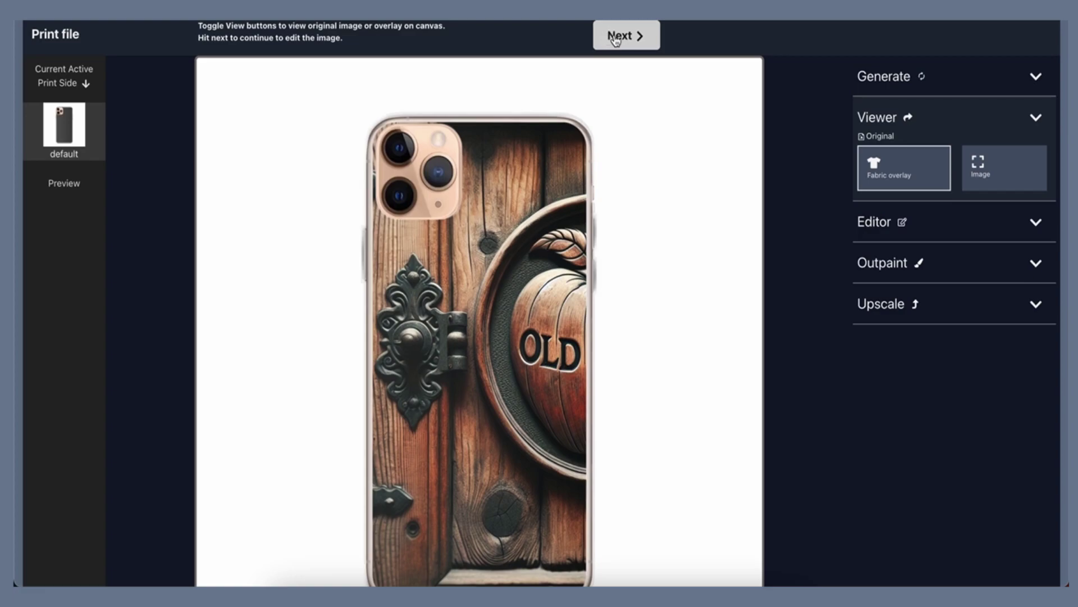
Shrink the Old Fruit wooden artwork with Downsize and drag it to a new spot on the case
click(621, 34)
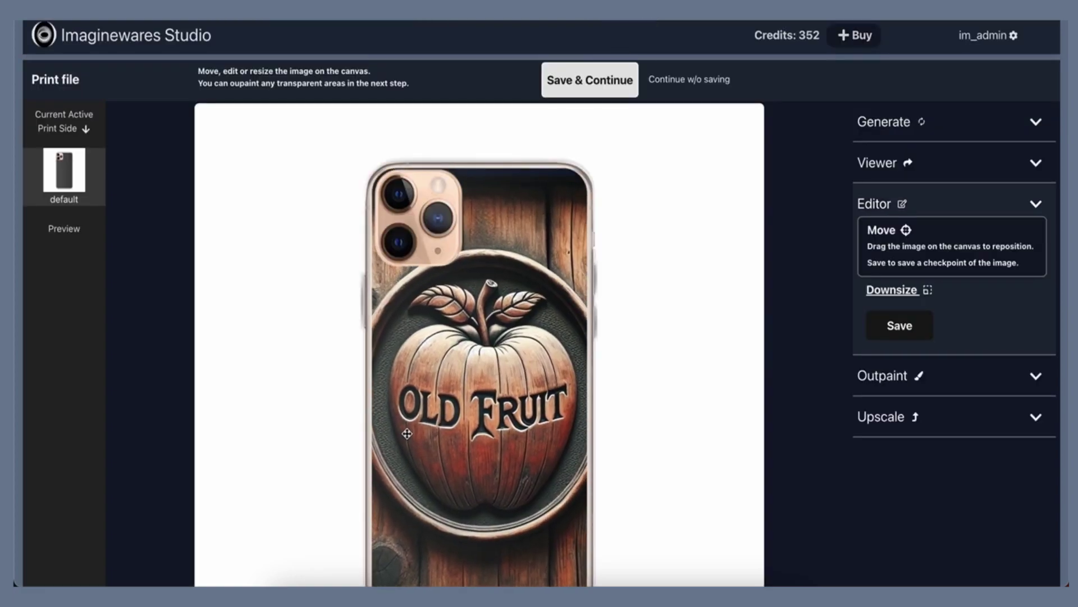
scroll(622, 418, down, 2)
scroll(621, 418, up, 2)
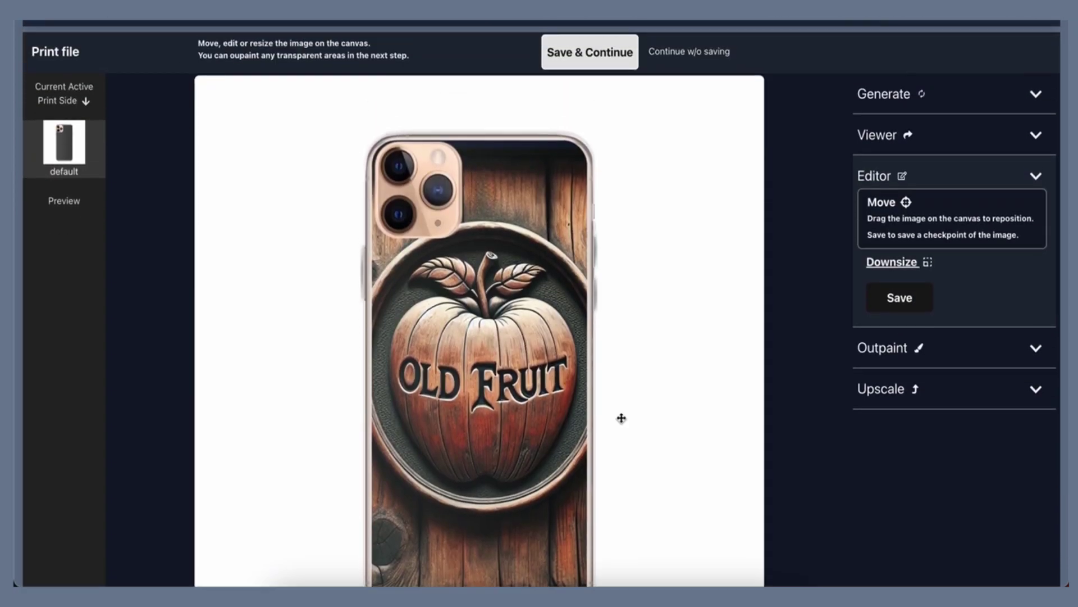
scroll(621, 418, up, 1)
click(879, 276)
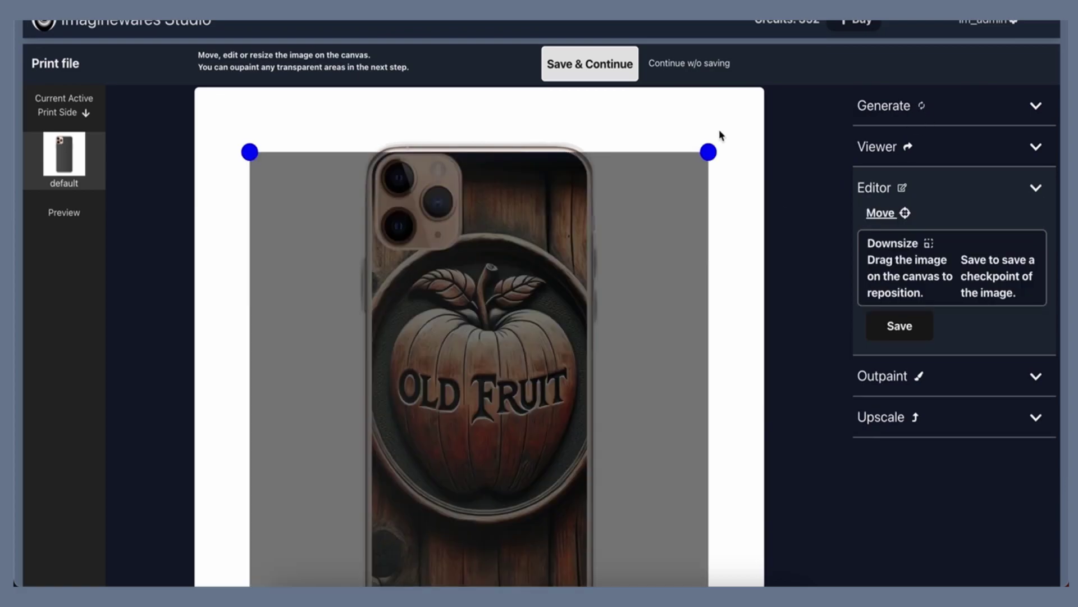
drag(710, 151, 656, 218)
click(880, 212)
drag(423, 435, 478, 401)
scroll(478, 400, down, 2)
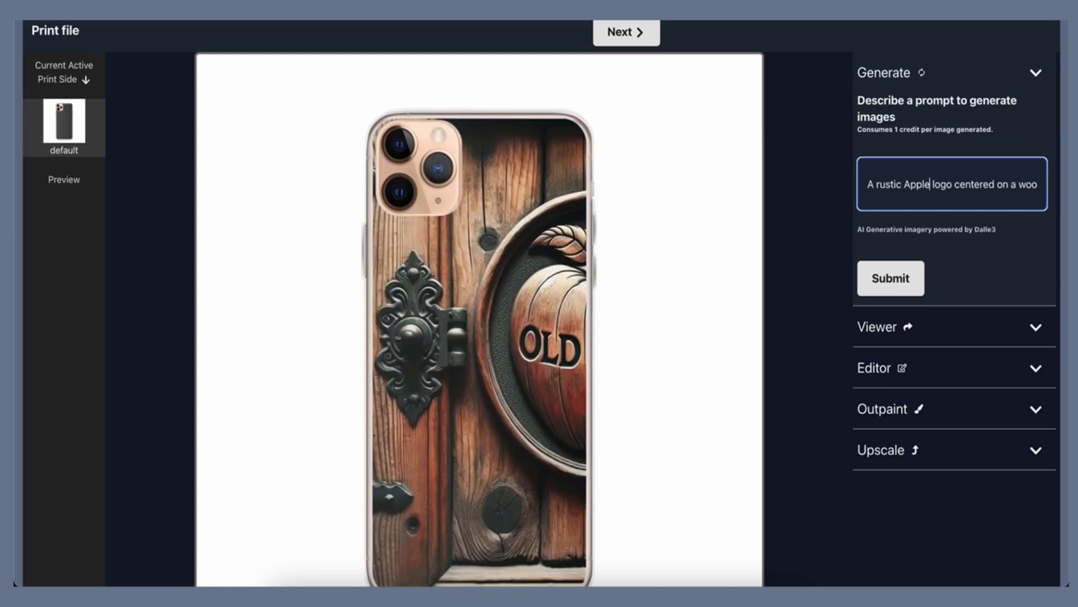
Reword the prompt to an Apple computers logo etched on a wooden door, dropping 'rustic', and generate
double_click(893, 184)
key(BackSpace)
key(BackSpace)
key(BackSpace)
key(Delete)
text(computers)
double_click(989, 184)
text(etched on a wooden door)
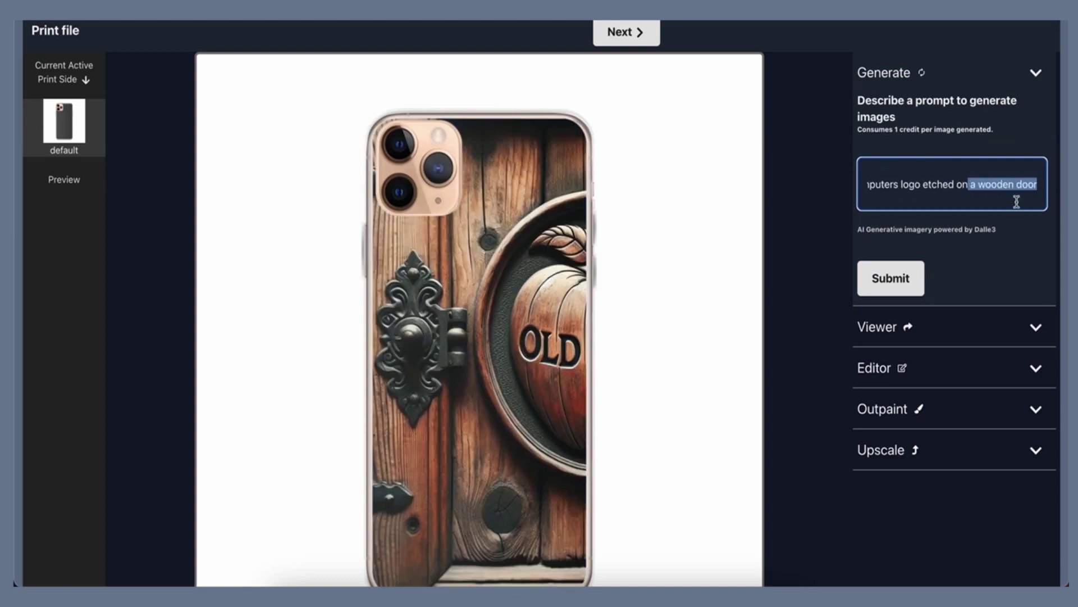
click(909, 283)
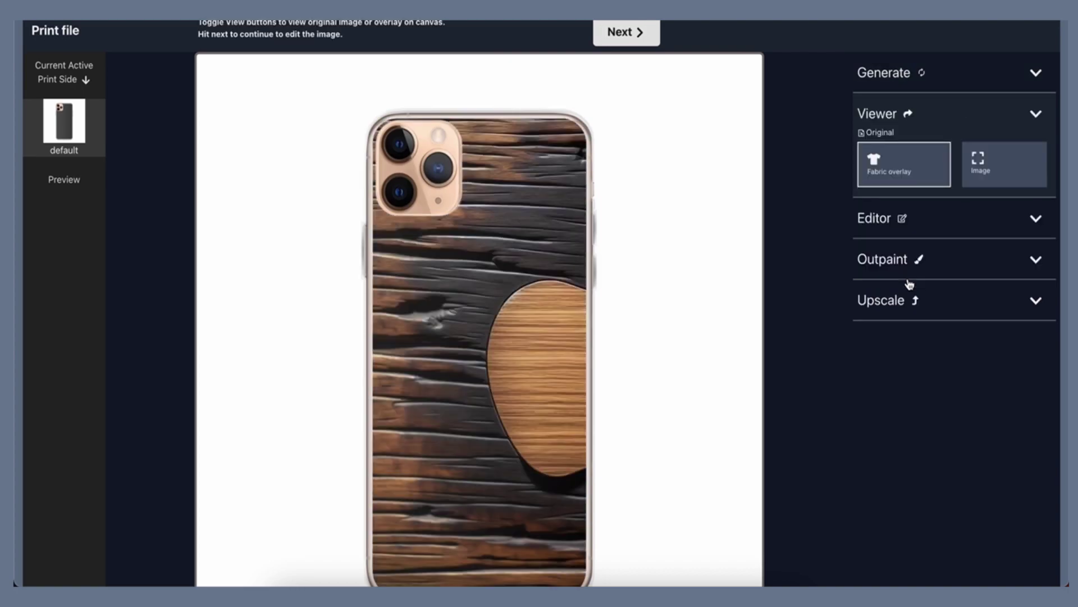
Downsize the wood-grain apple image to fit the case, reposition it, and save the placement
click(628, 33)
scroll(590, 371, down, 2)
drag(594, 436, 416, 304)
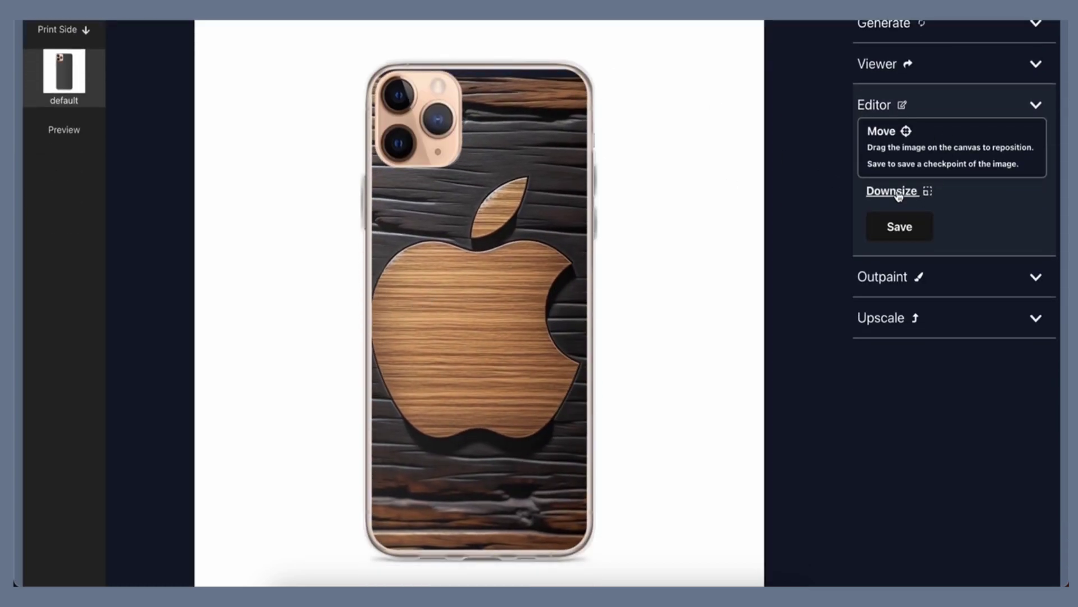
click(893, 191)
drag(707, 71, 664, 131)
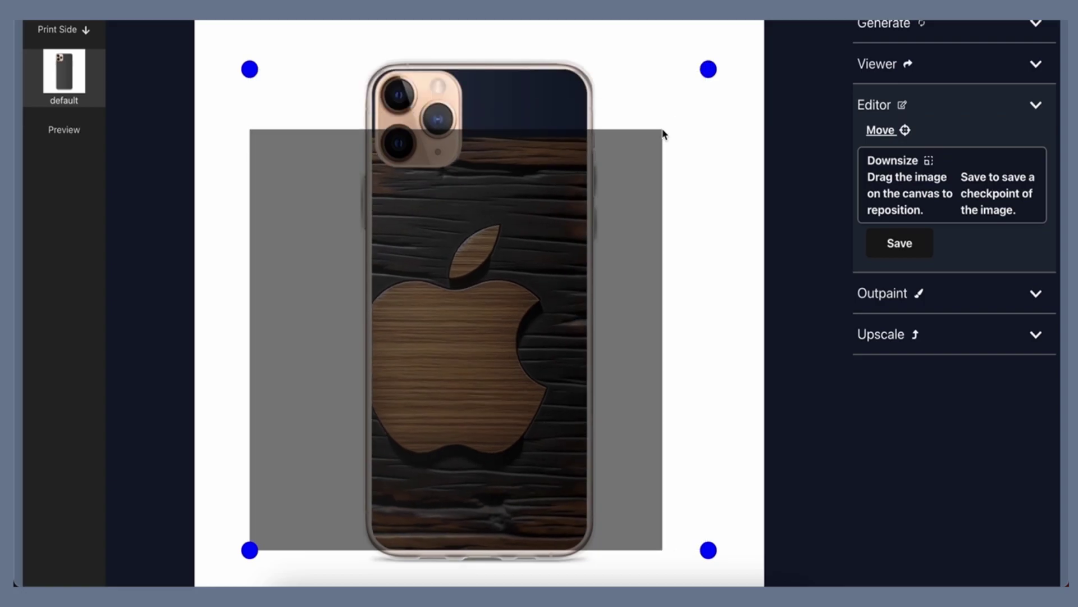
click(881, 131)
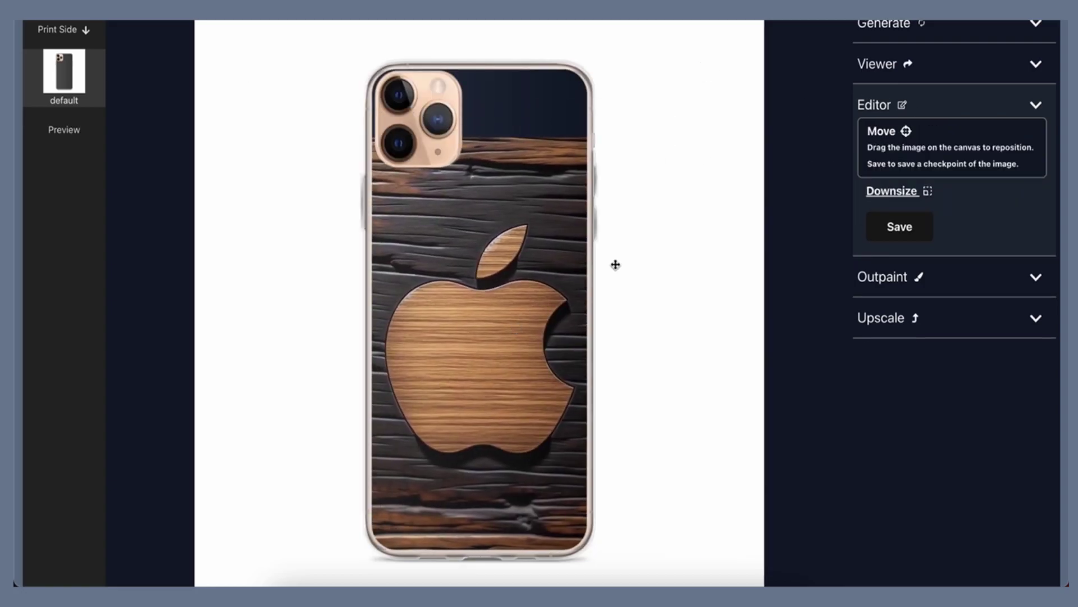
scroll(613, 264, up, 2)
click(595, 84)
scroll(660, 340, down, 2)
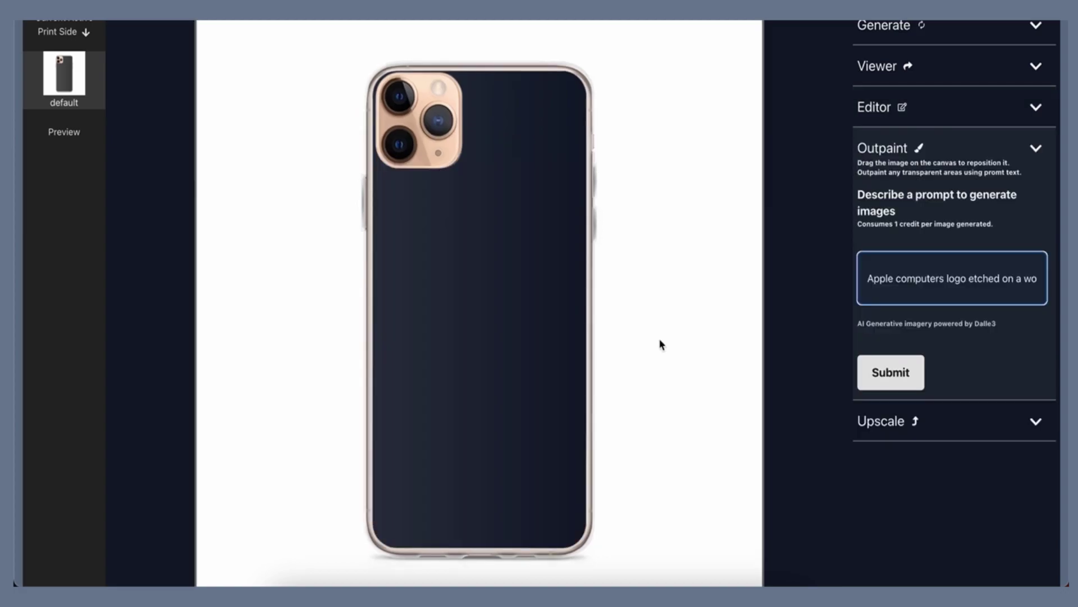
Outpaint the etched wooden apple design, then upscale it at the 2x factor
scroll(659, 344, up, 2)
click(608, 81)
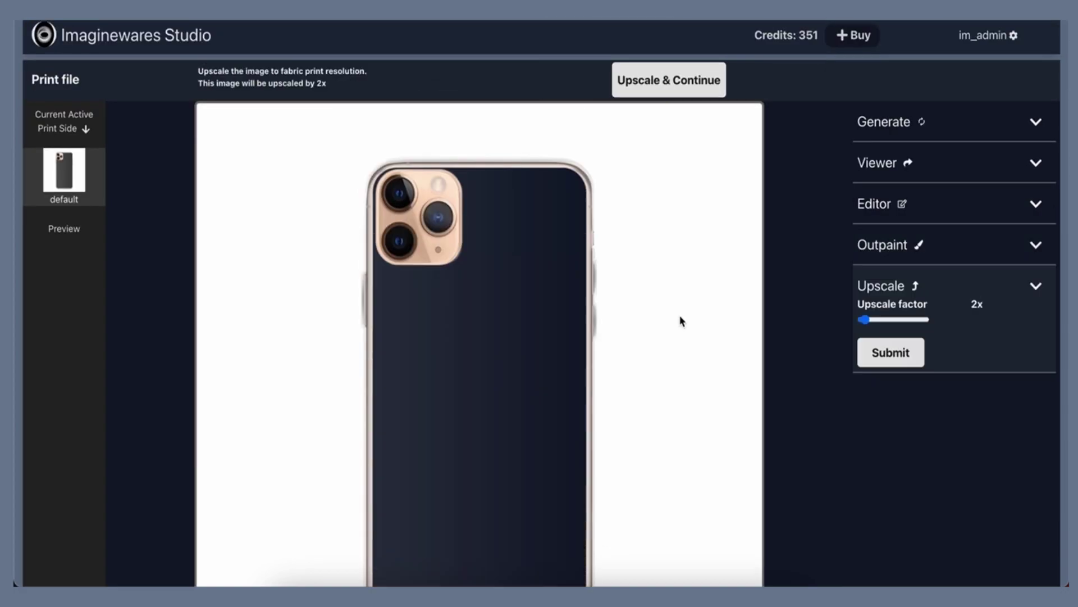
scroll(681, 319, down, 2)
scroll(681, 320, up, 2)
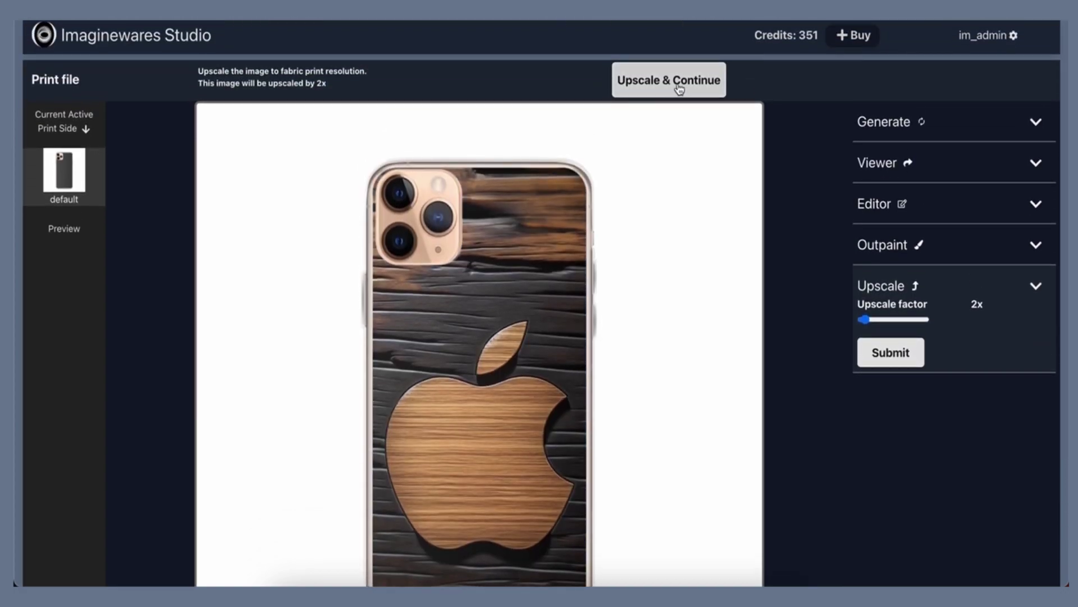
click(679, 86)
scroll(679, 254, down, 2)
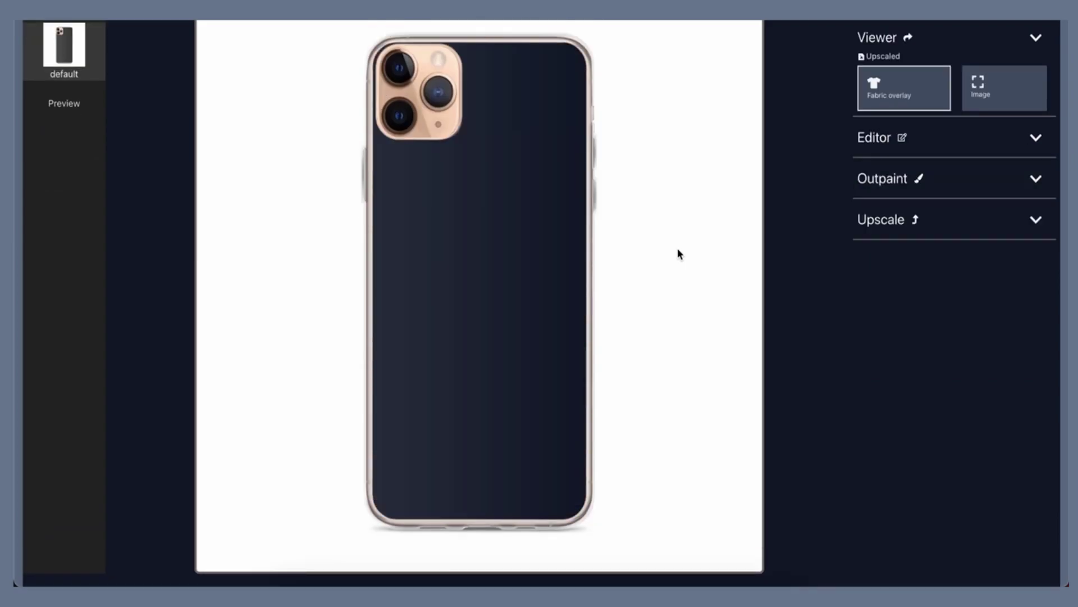
scroll(679, 251, up, 2)
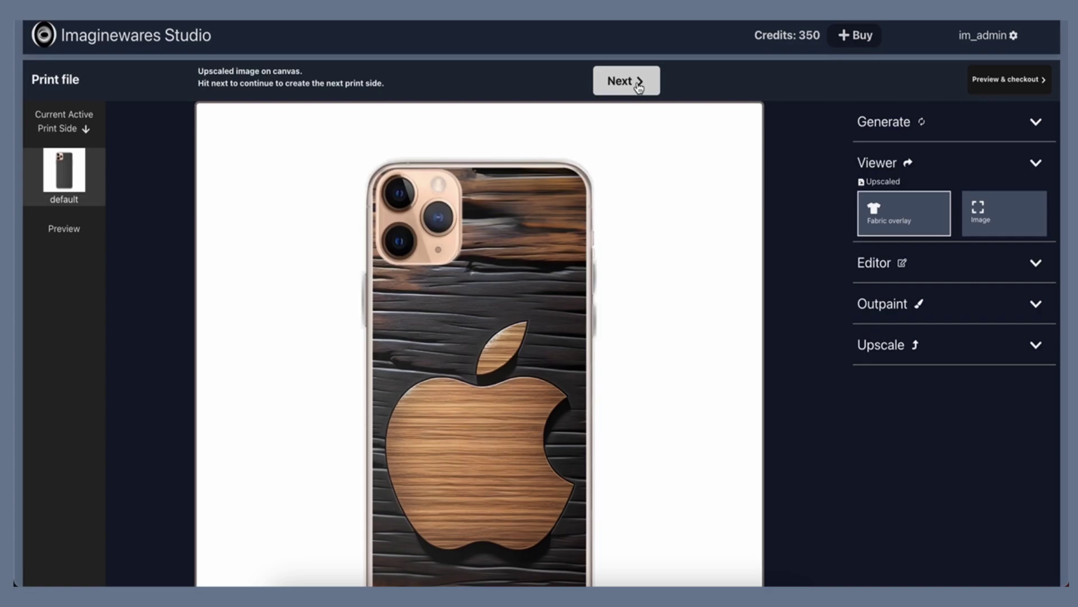
Open the Preview Template and inspect the etched wooden apple design rendered on the clear case
click(639, 83)
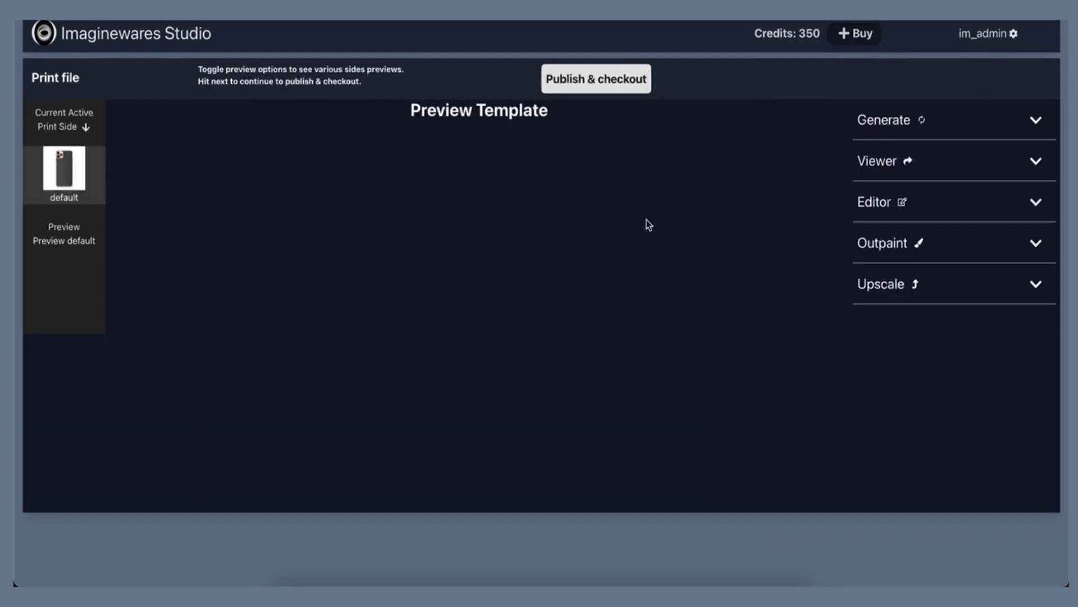
scroll(646, 220, down, 3)
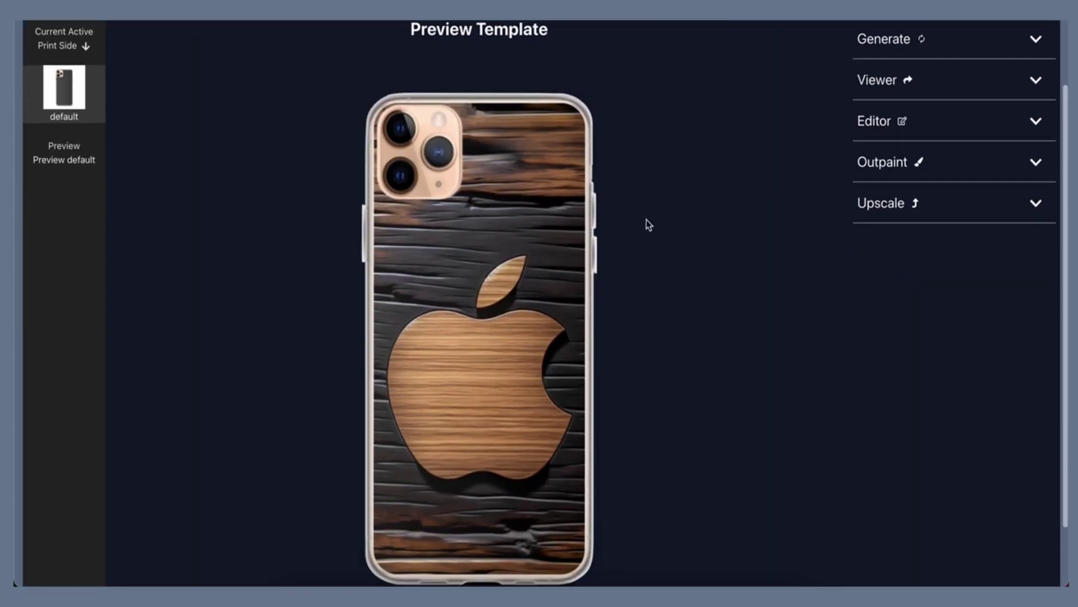
scroll(646, 220, up, 1)
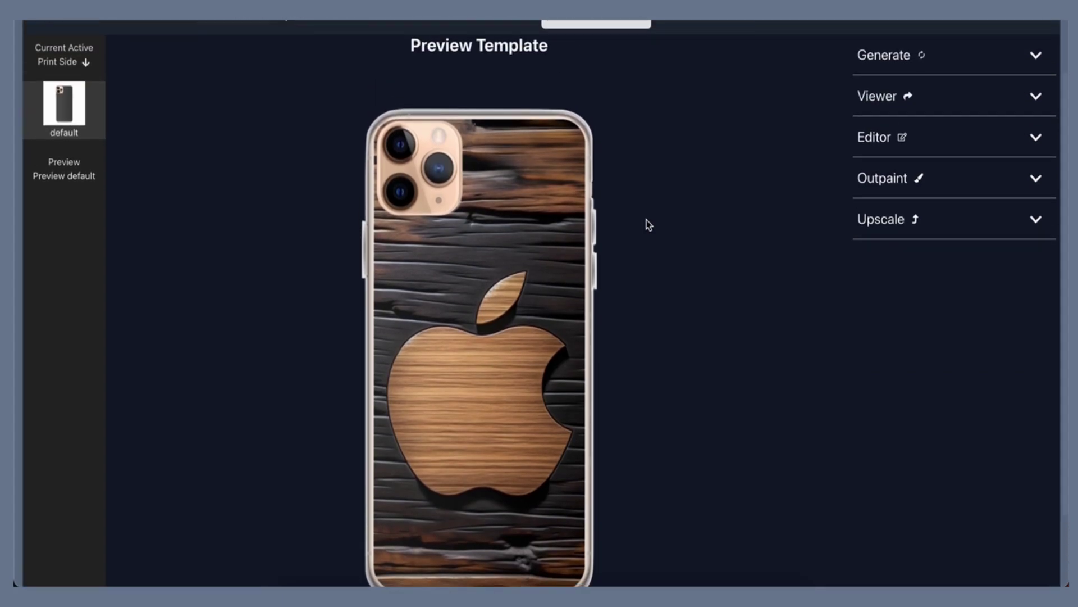
scroll(646, 220, down, 1)
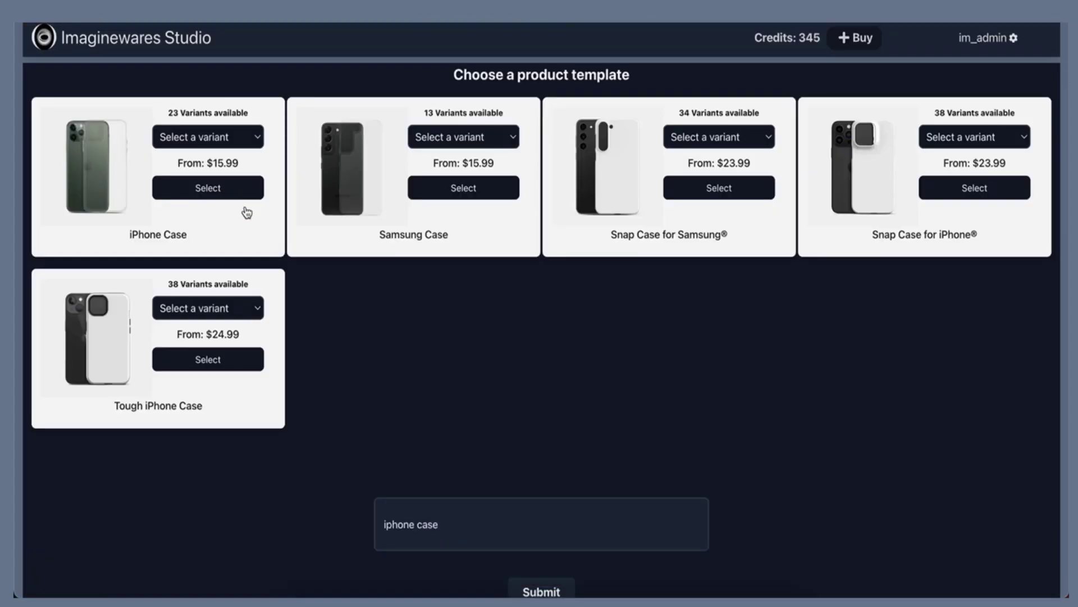
Start a new iPhone Case design and submit the prompt 'An abstract 3d painting with flowing forms, hyper-realistic details, dark foreboding colors, colorful explosion from the center,'
click(236, 189)
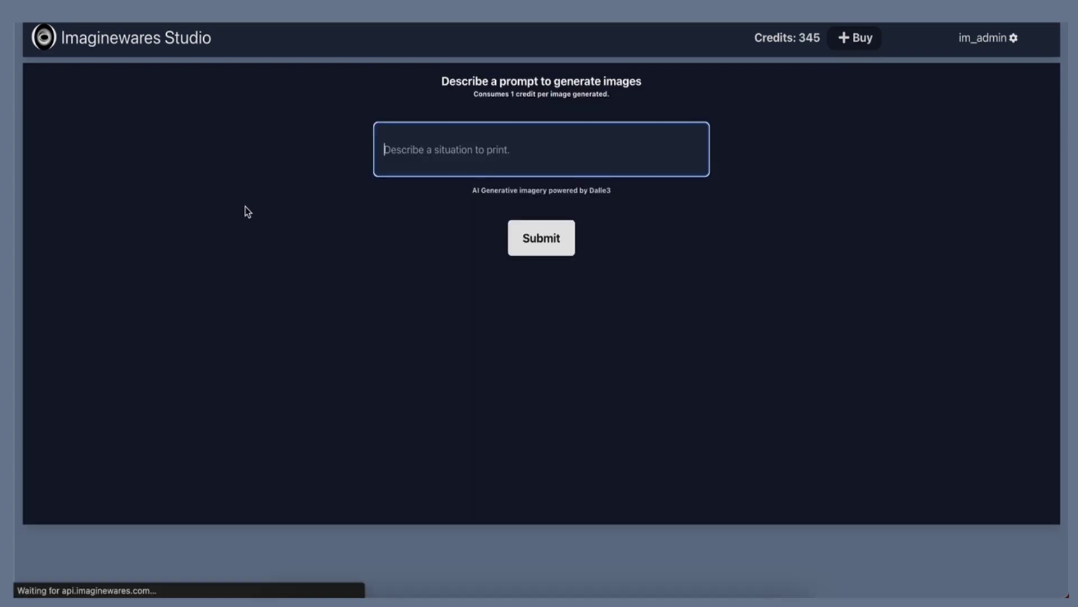
text(An abstract 3d painting with flowing forms, hyper-realistic details, dark)
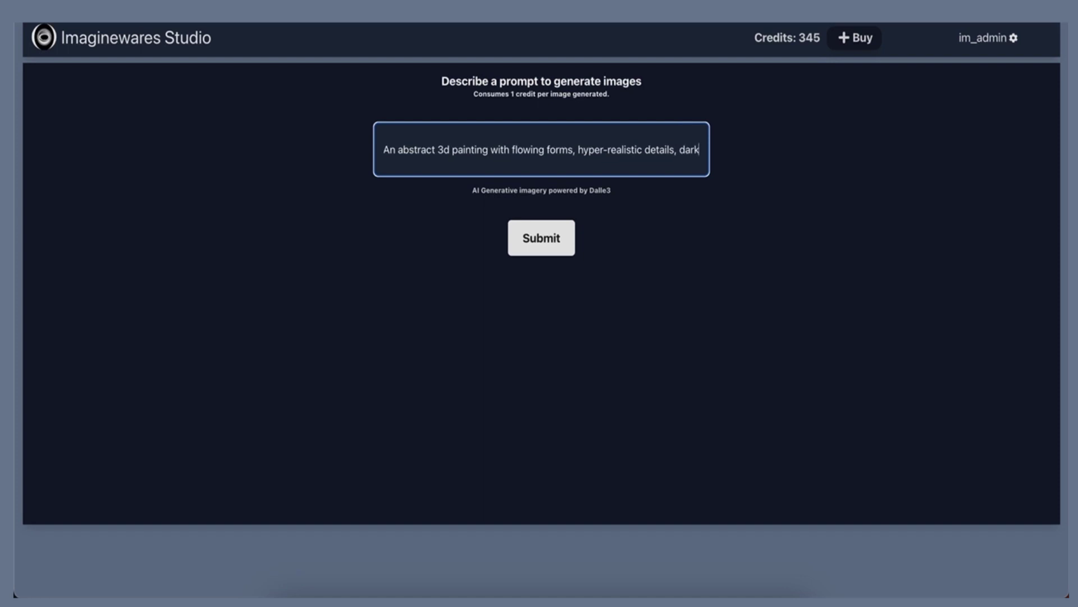
text( foreboding)
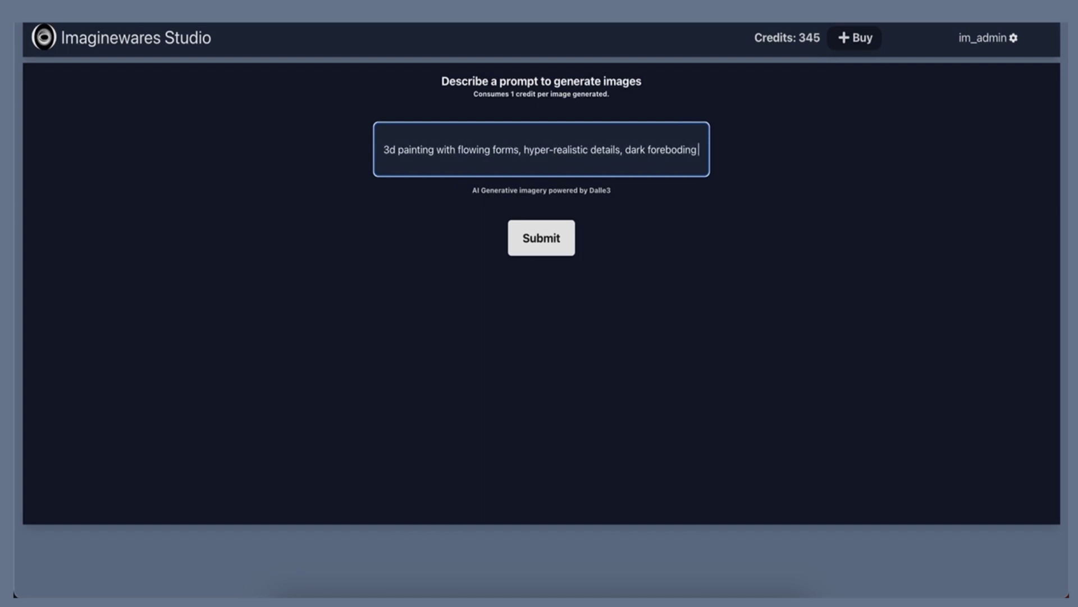
text( colors, color)
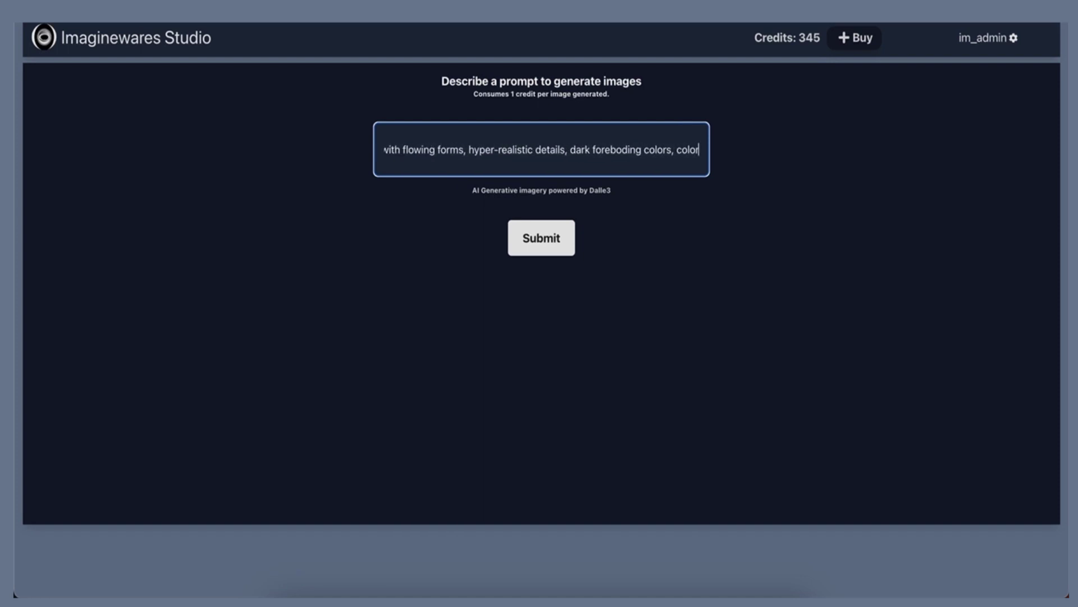
text(ful explosion )
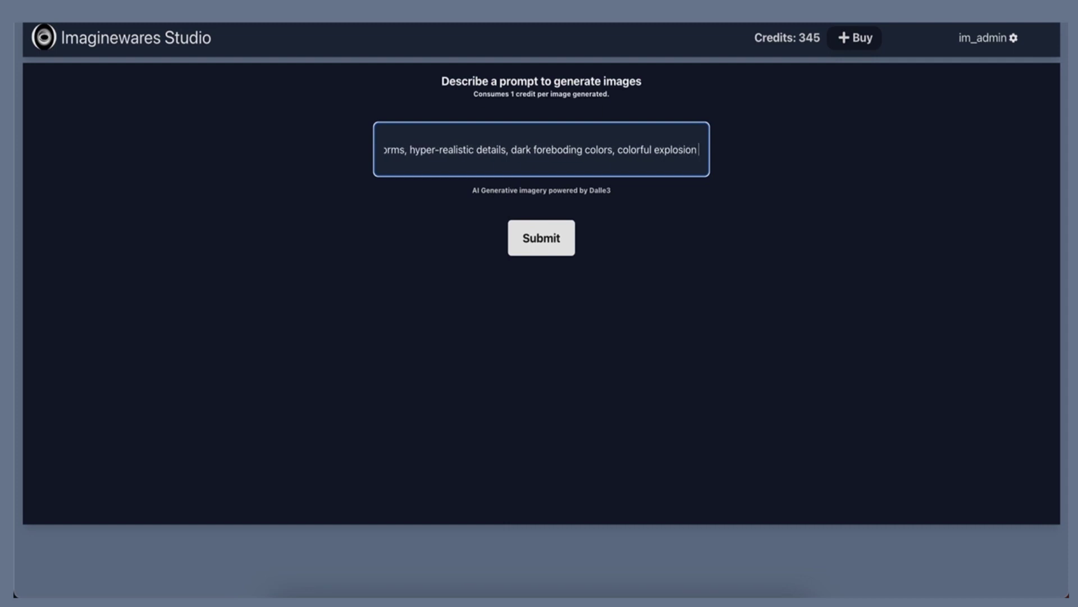
text(from the center,)
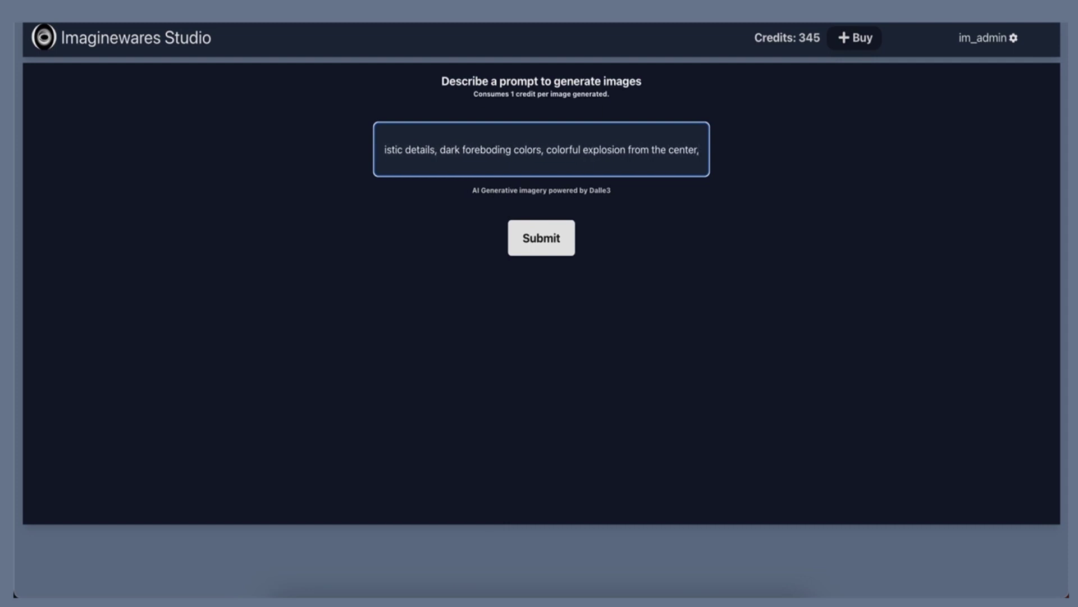
key(Return)
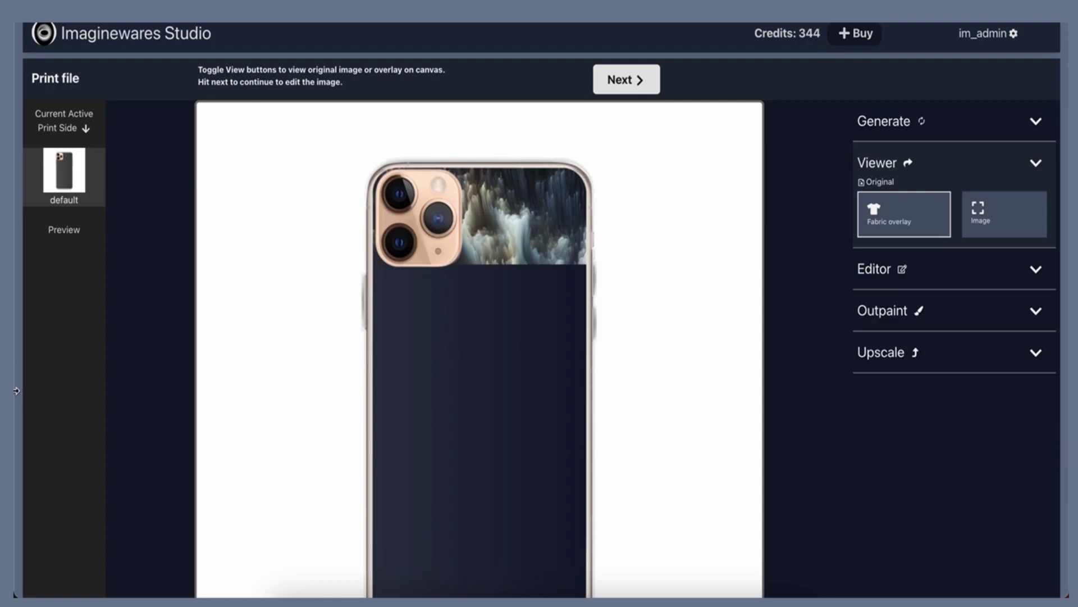
Accept the generated explosion image and save its placement on the case
click(626, 87)
scroll(618, 272, down, 2)
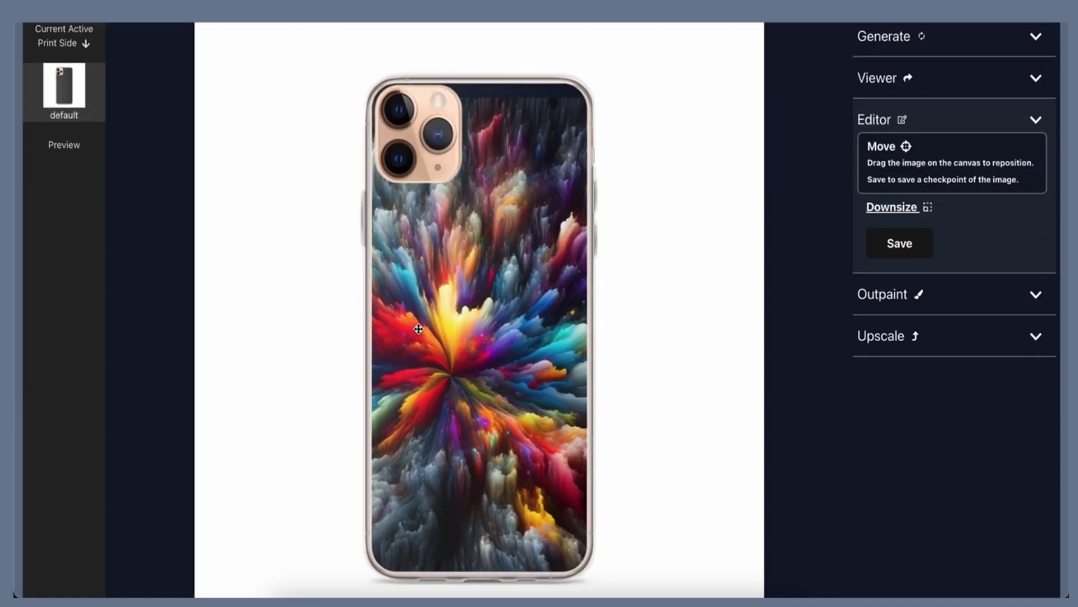
scroll(651, 236, up, 2)
click(591, 93)
scroll(650, 277, down, 2)
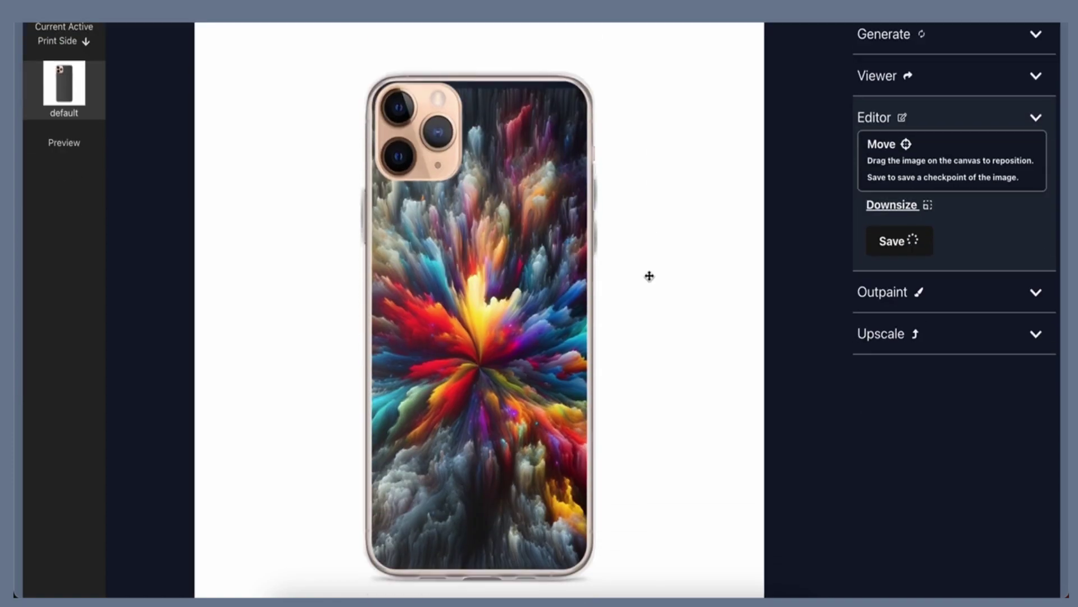
scroll(649, 274, up, 2)
Outpaint the explosion design, upscale it 2x, and open the Preview Template
key(Return)
scroll(641, 221, down, 2)
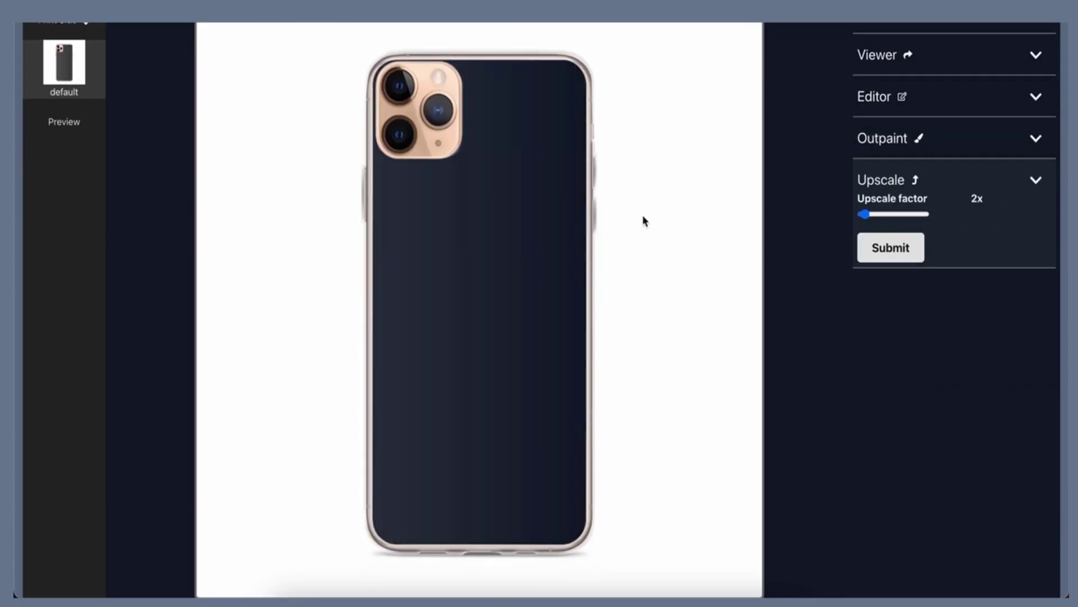
scroll(645, 219, up, 2)
scroll(667, 239, down, 2)
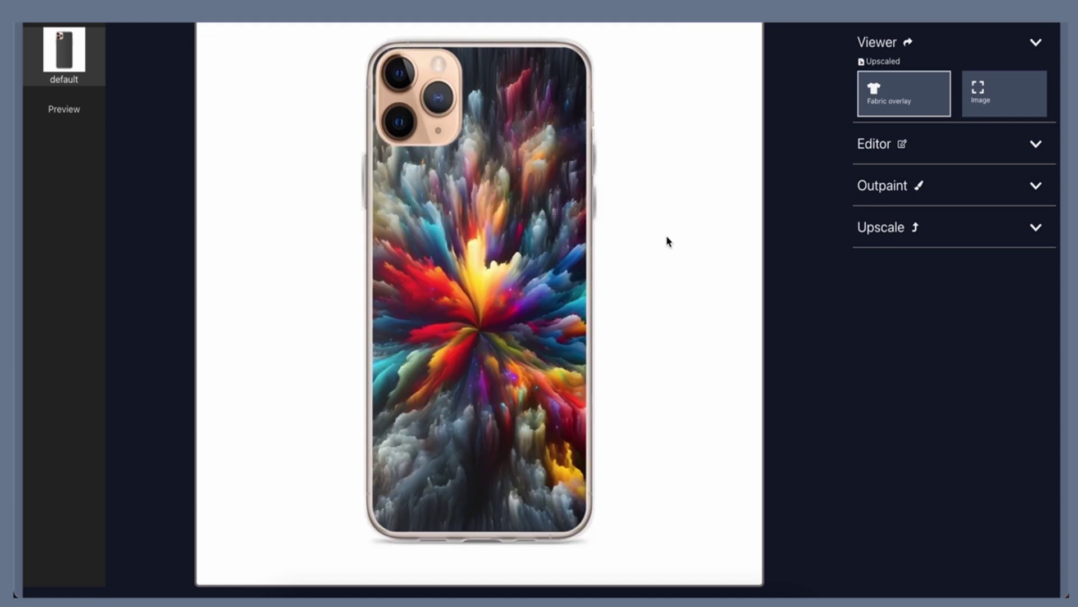
scroll(667, 241, up, 3)
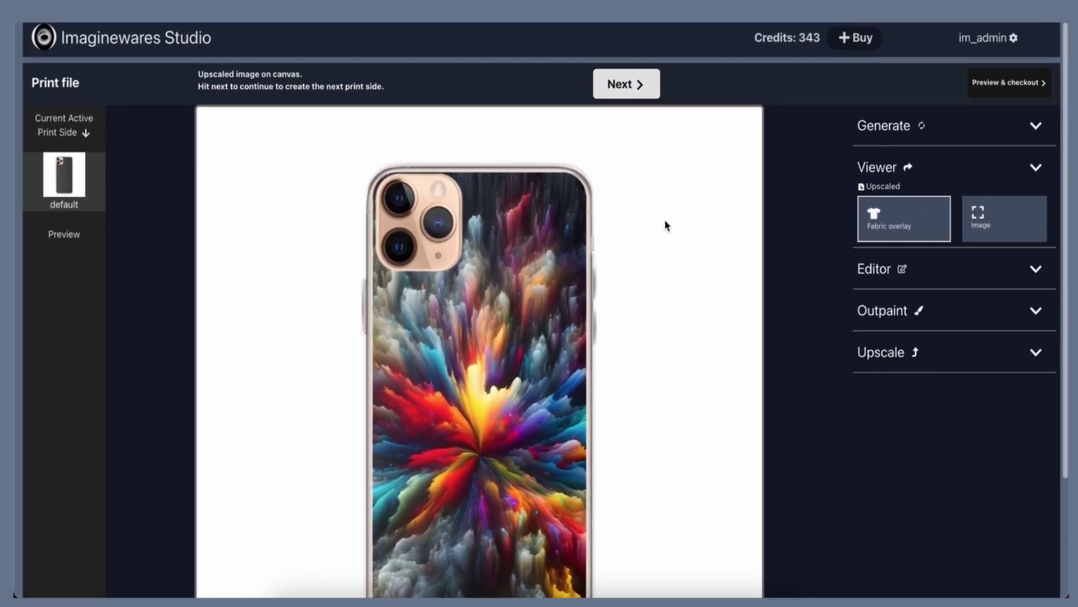
click(638, 84)
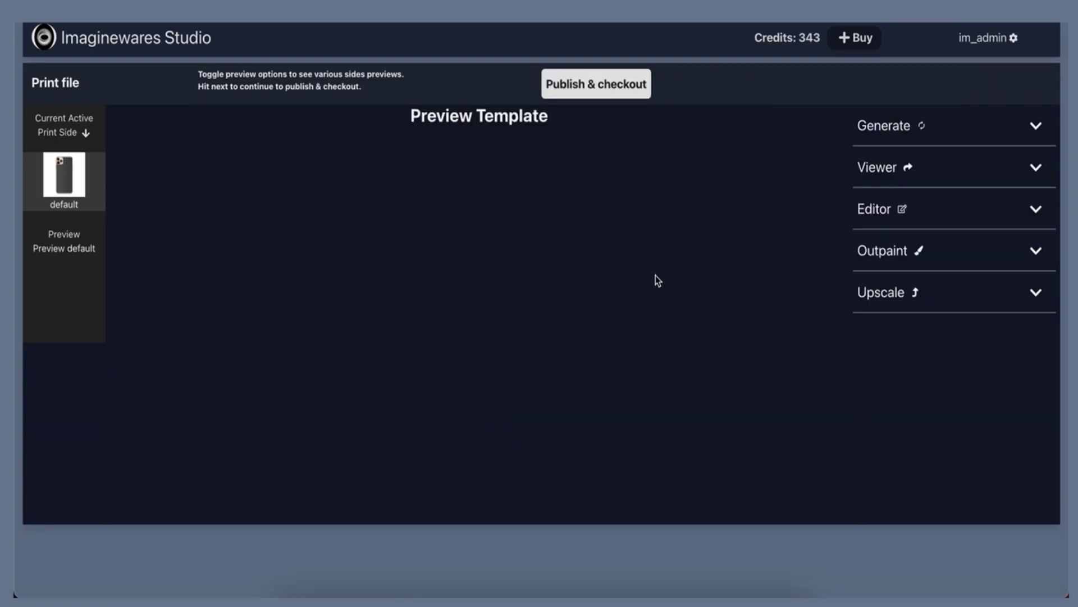